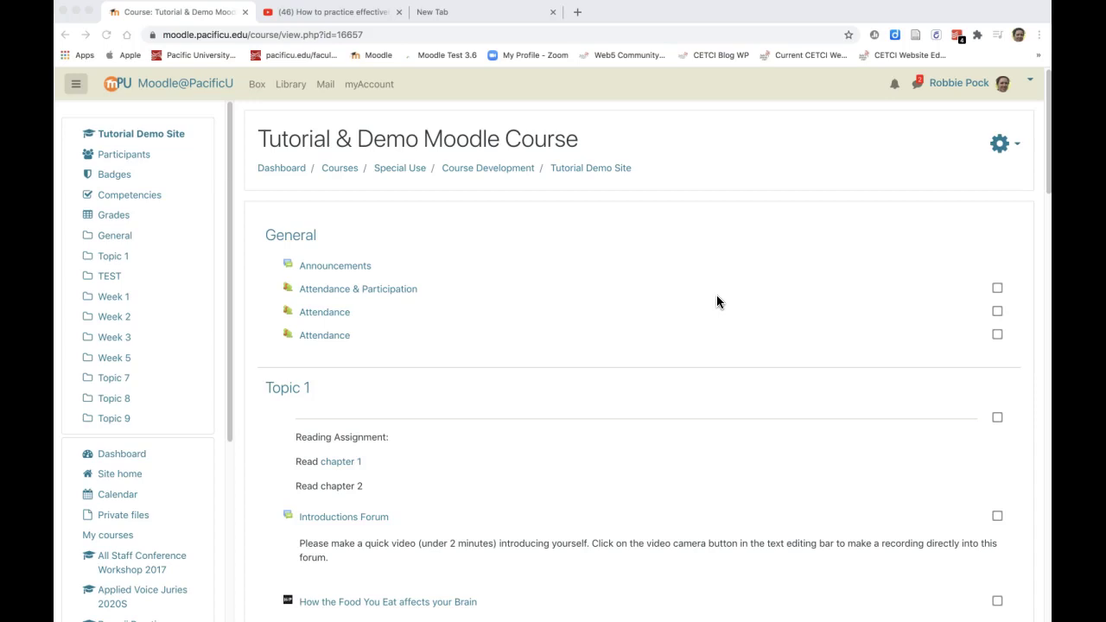
# - Copy the share link of the TED-Ed video "How to practice effectively...for just about anything" on YouTube
pyautogui.click(341, 13)
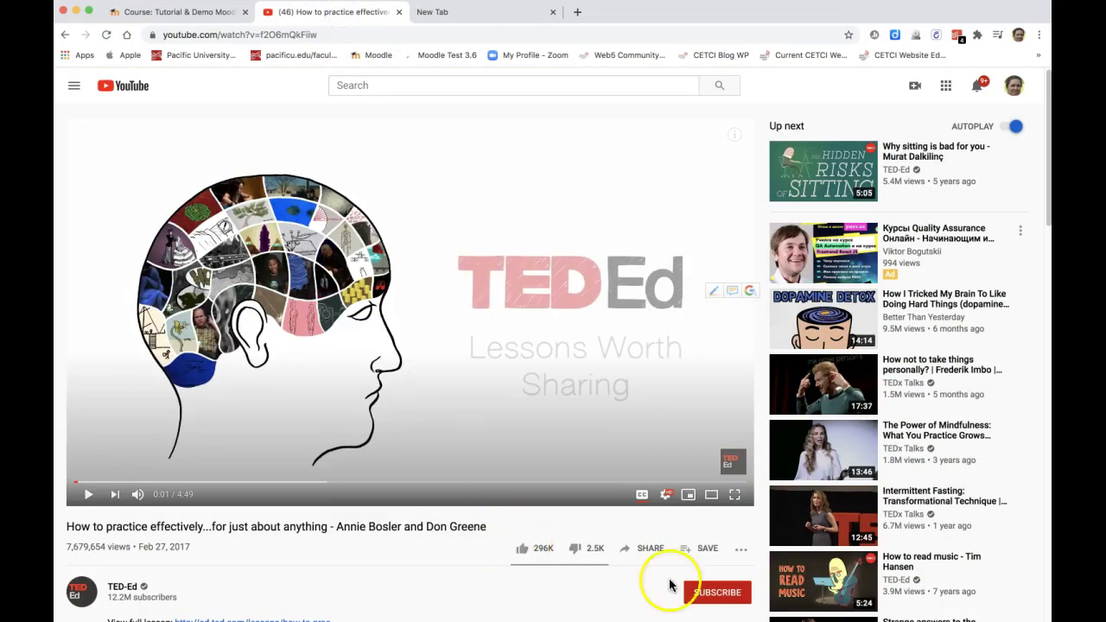
pyautogui.click(649, 548)
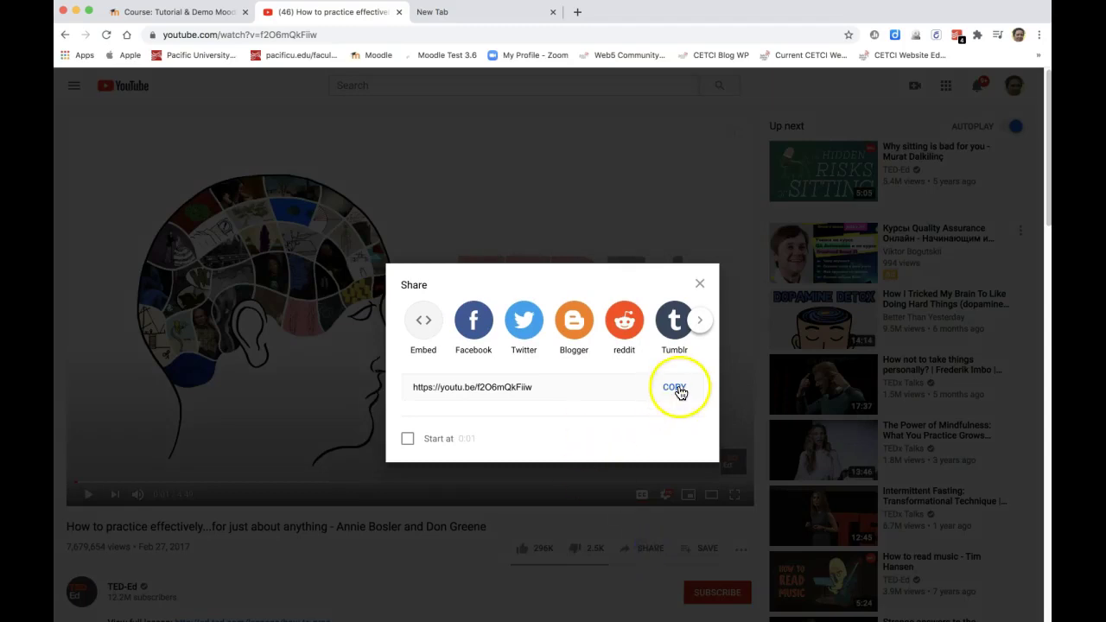
pyautogui.click(680, 391)
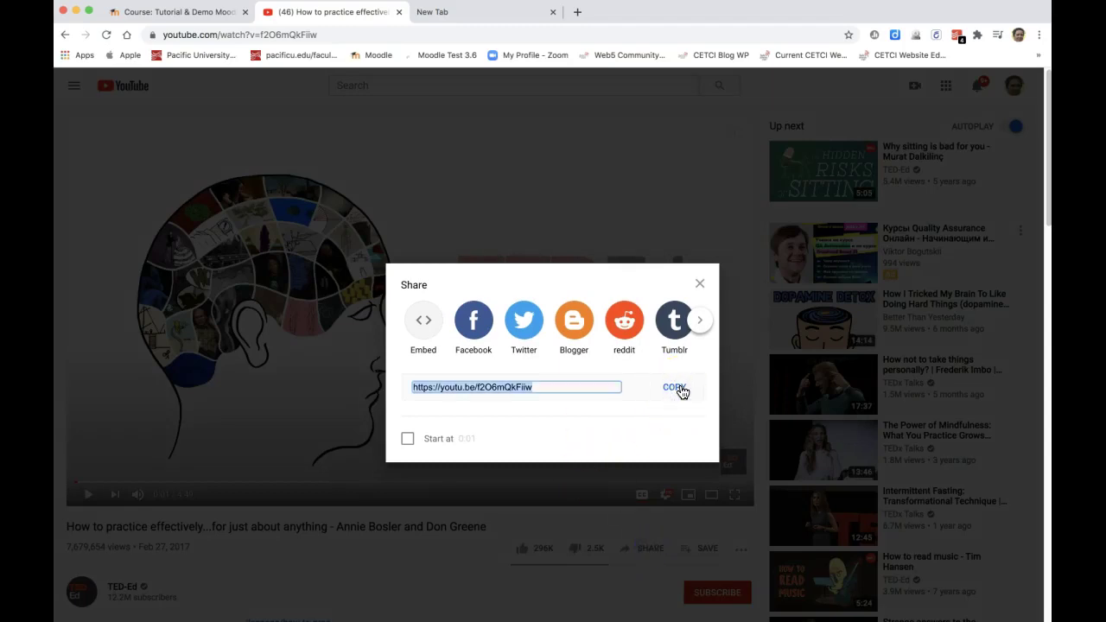
pyautogui.click(700, 284)
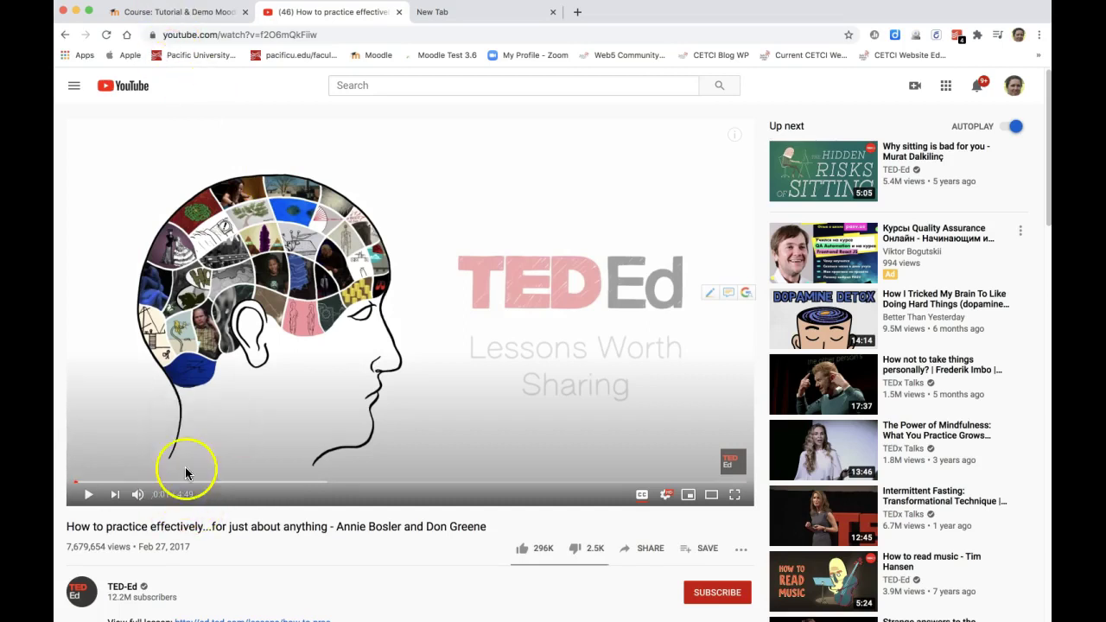
# - Switch back to the Moodle course page and turn editing on for the Tutorial & Demo Moodle Course
pyautogui.click(187, 15)
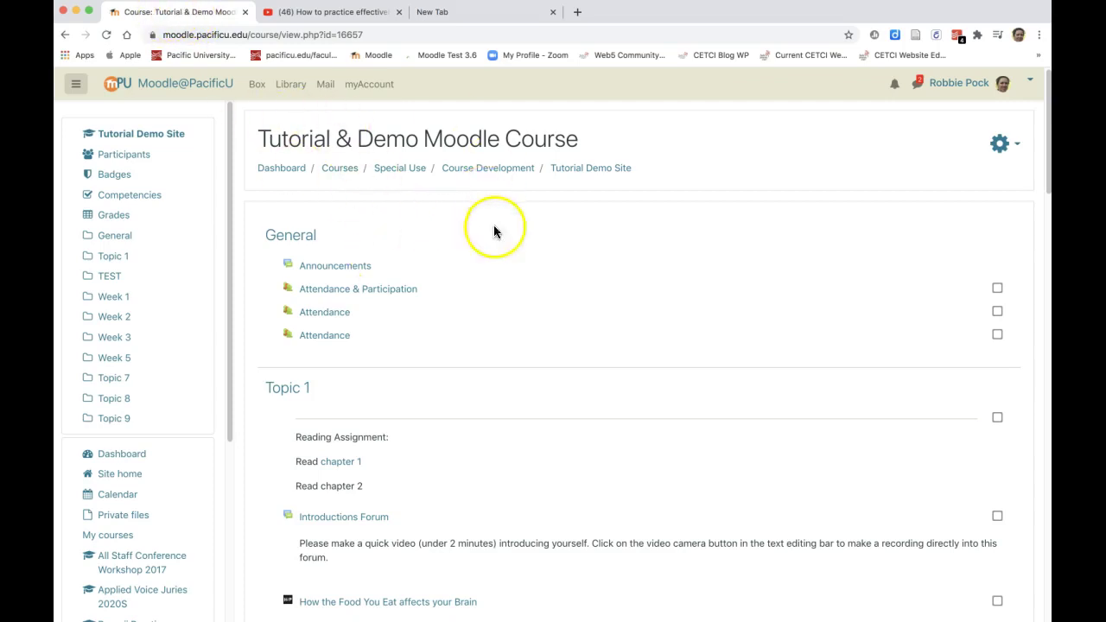
pyautogui.click(1000, 143)
pyautogui.click(906, 196)
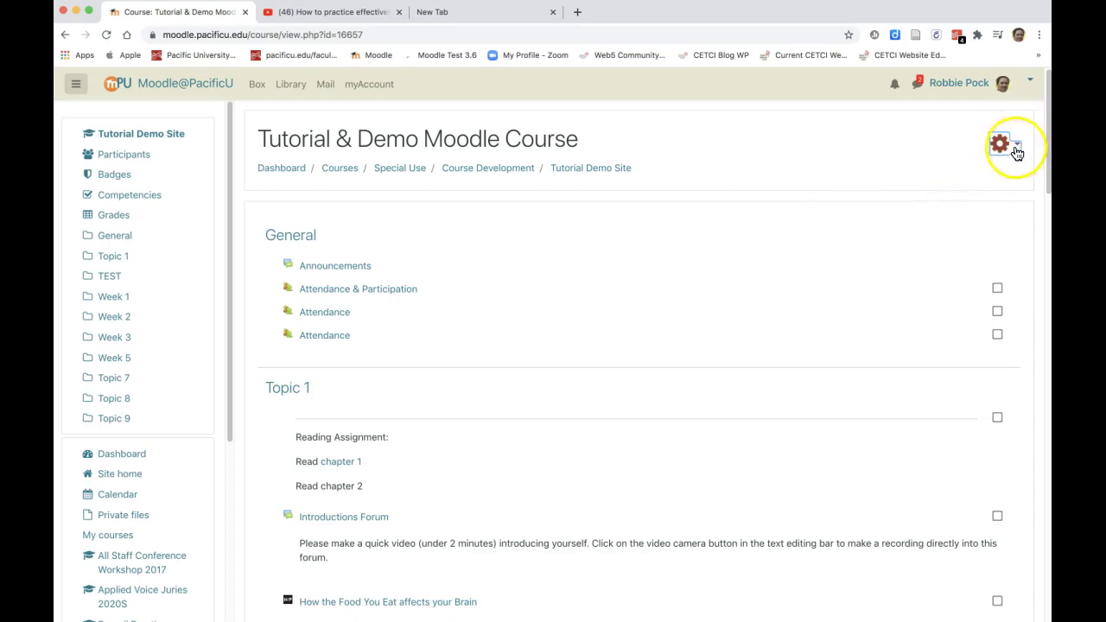
pyautogui.click(1007, 146)
pyautogui.click(927, 195)
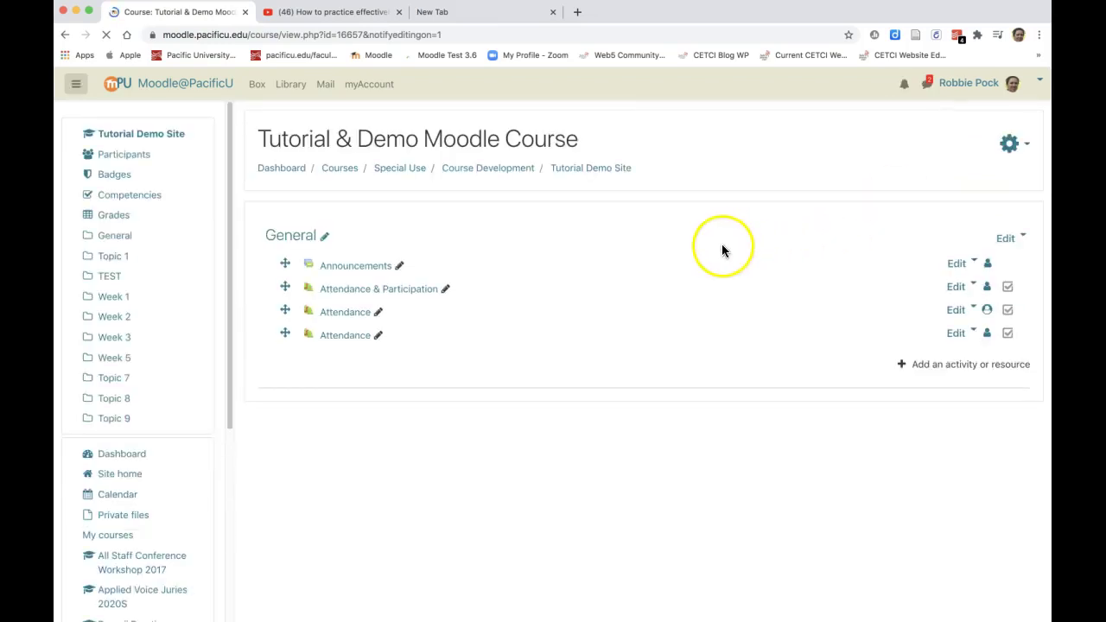
# - Add a new Interactive Content activity to the General section of the course
pyautogui.click(892, 366)
pyautogui.click(535, 275)
pyautogui.scroll(-2, 446, 335)
pyautogui.scroll(-1, 446, 335)
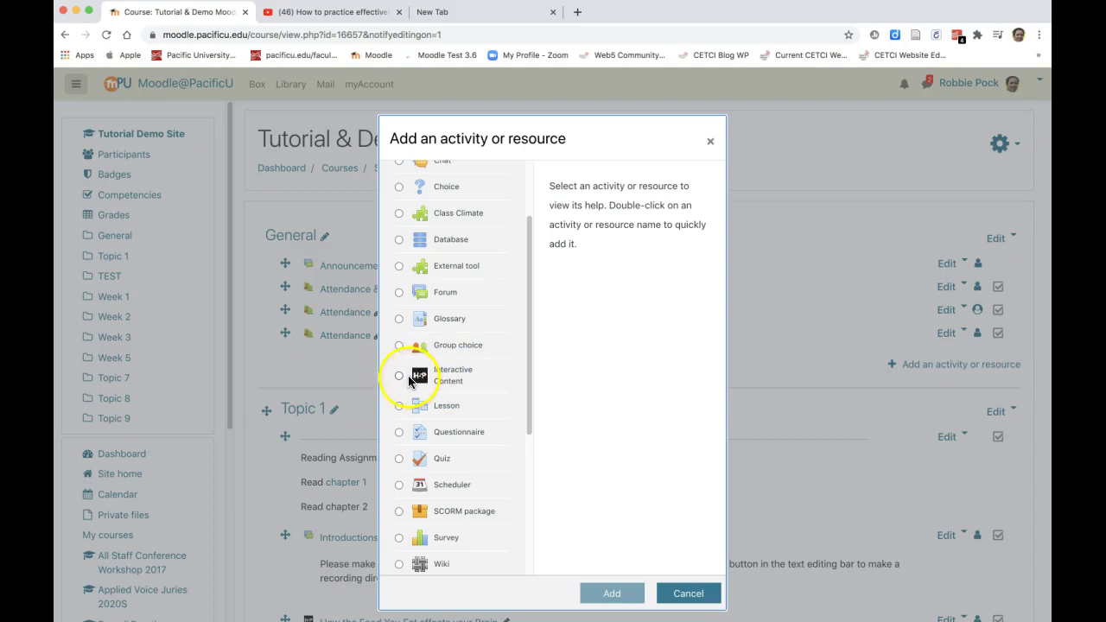
pyautogui.click(398, 378)
pyautogui.click(599, 595)
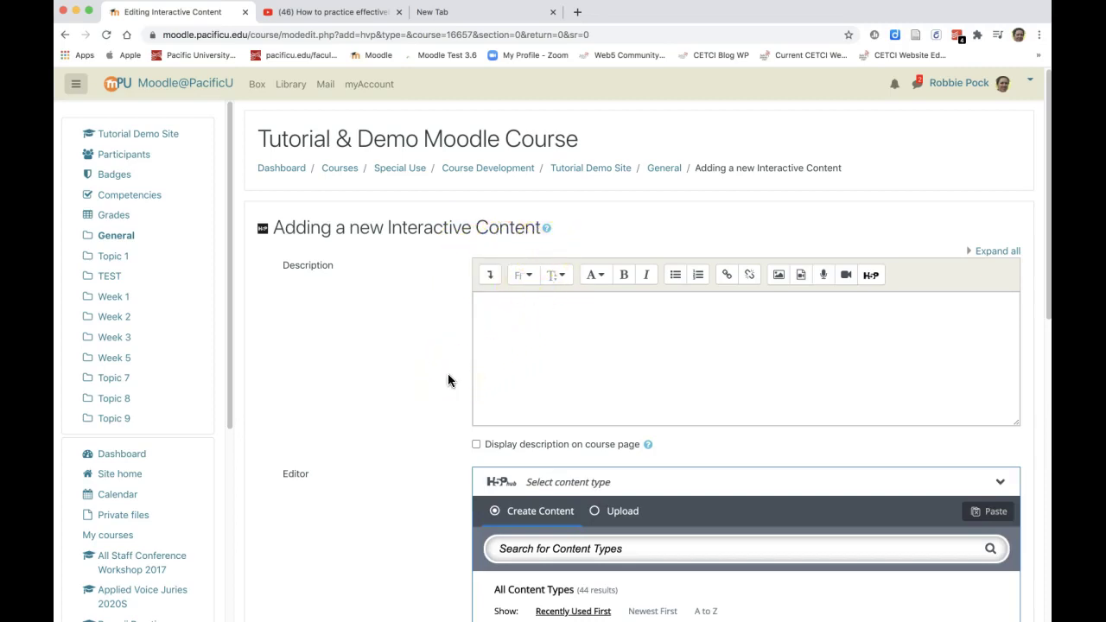
# - Choose Interactive Video as the H5P content type for the new activity
pyautogui.scroll(-2, 448, 373)
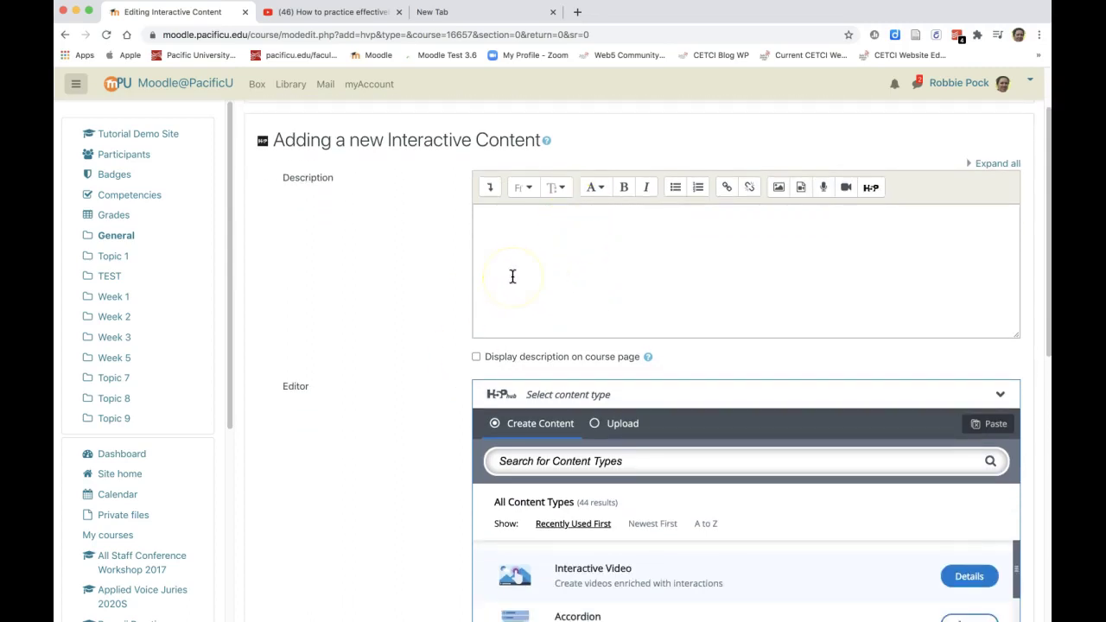
pyautogui.scroll(-1, 512, 276)
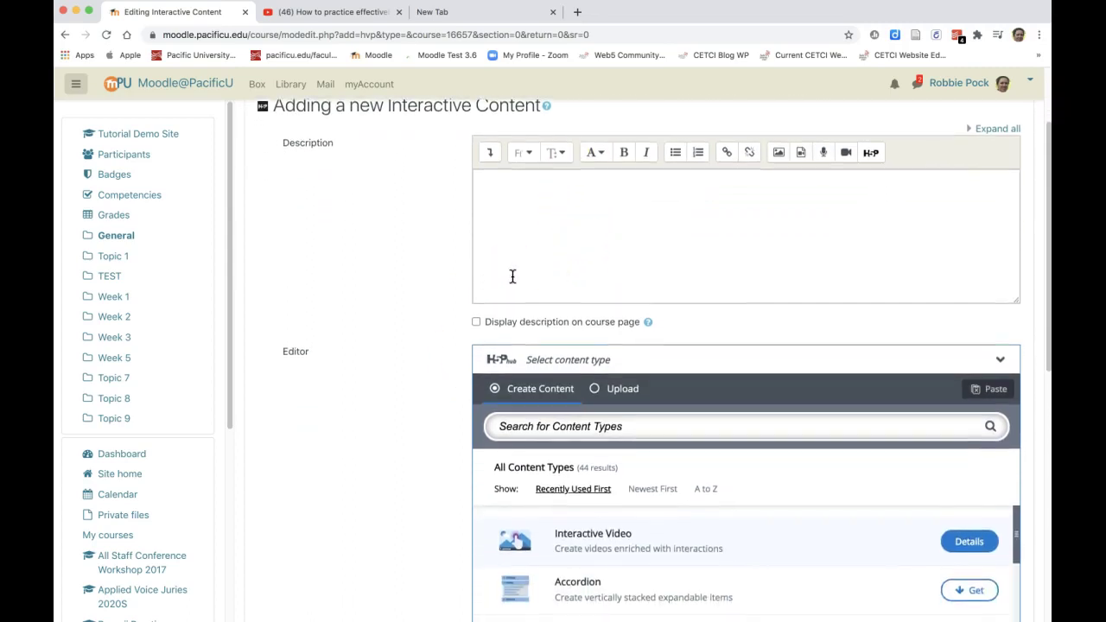
pyautogui.scroll(1, 512, 277)
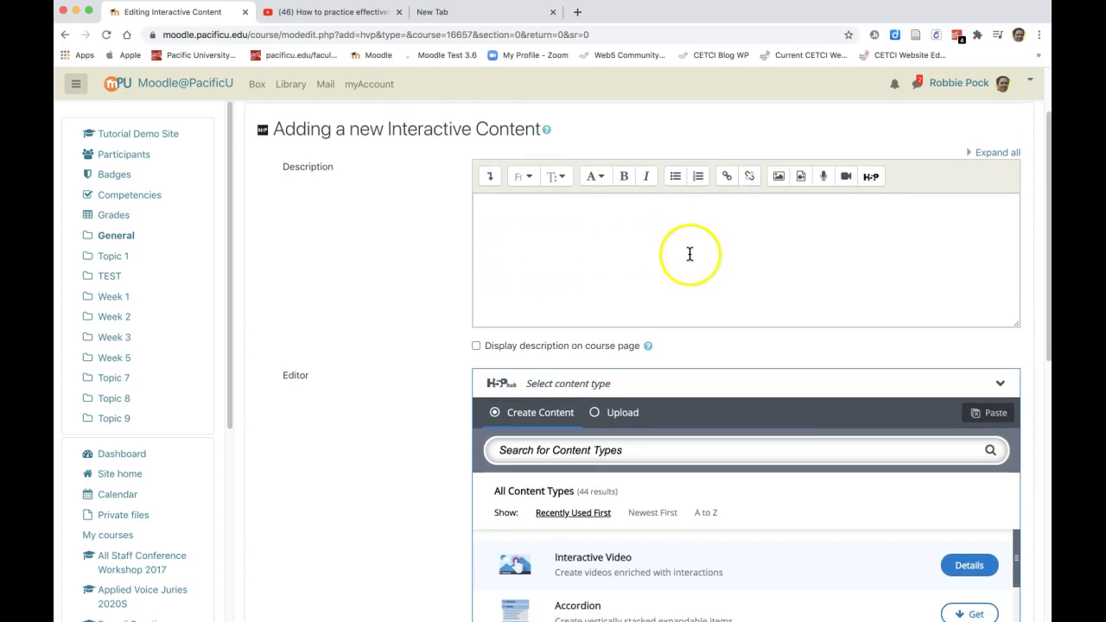
pyautogui.scroll(-5, 689, 253)
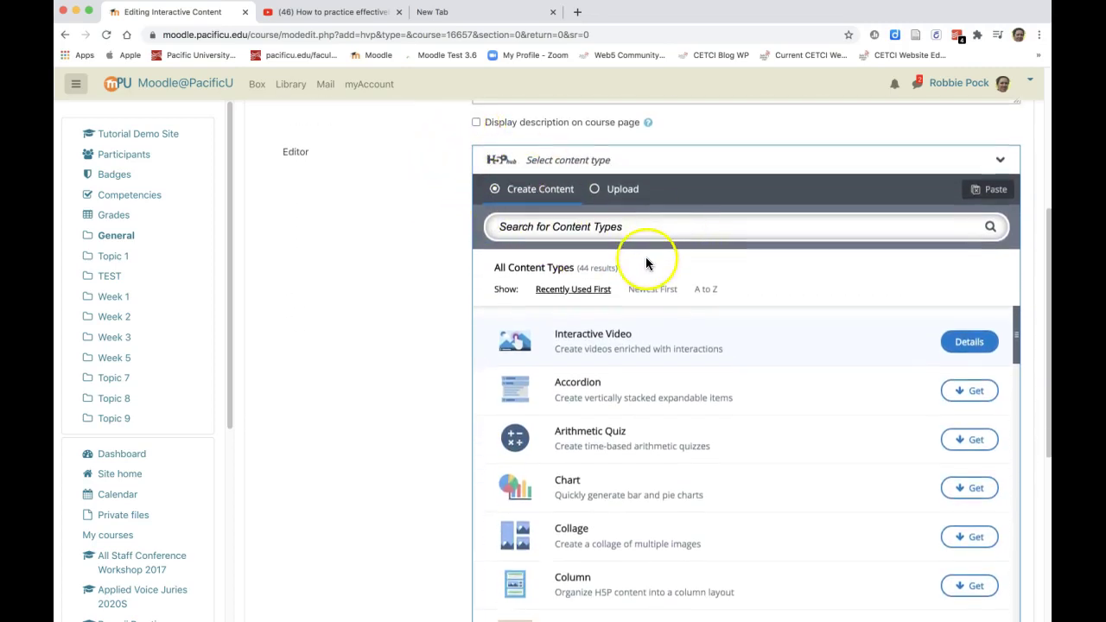
pyautogui.scroll(-1, 646, 258)
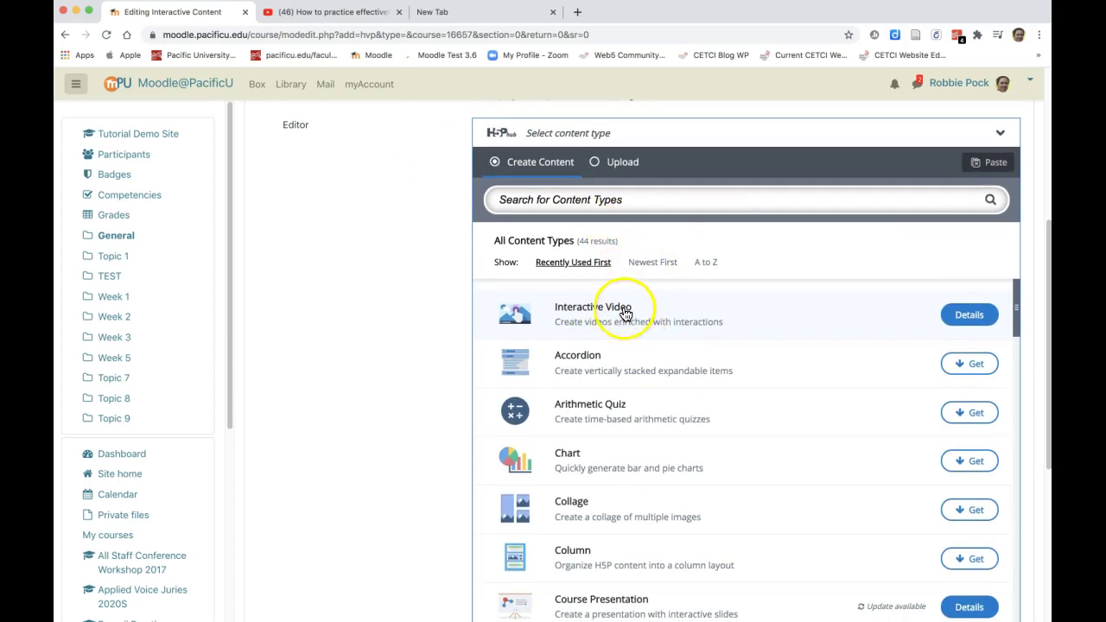
pyautogui.scroll(-1, 443, 353)
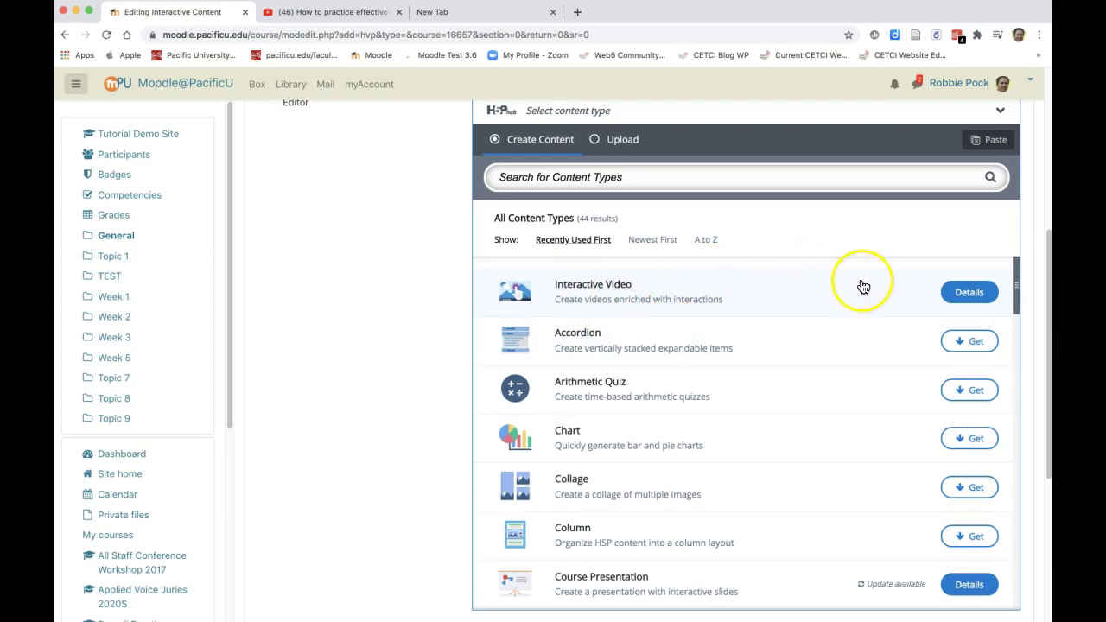
pyautogui.click(971, 294)
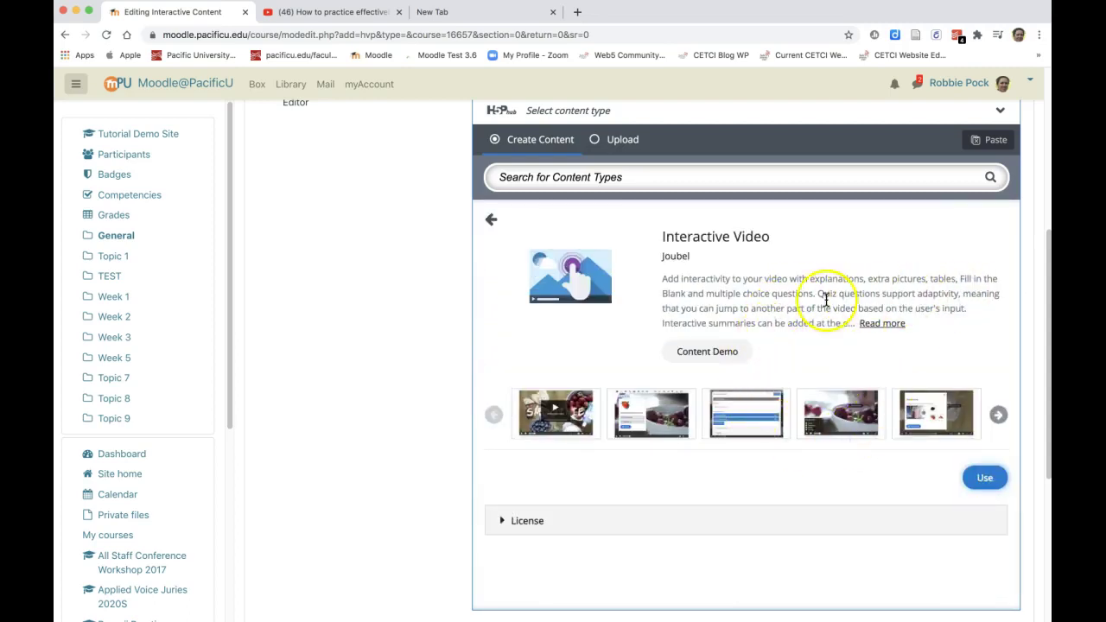
pyautogui.click(986, 480)
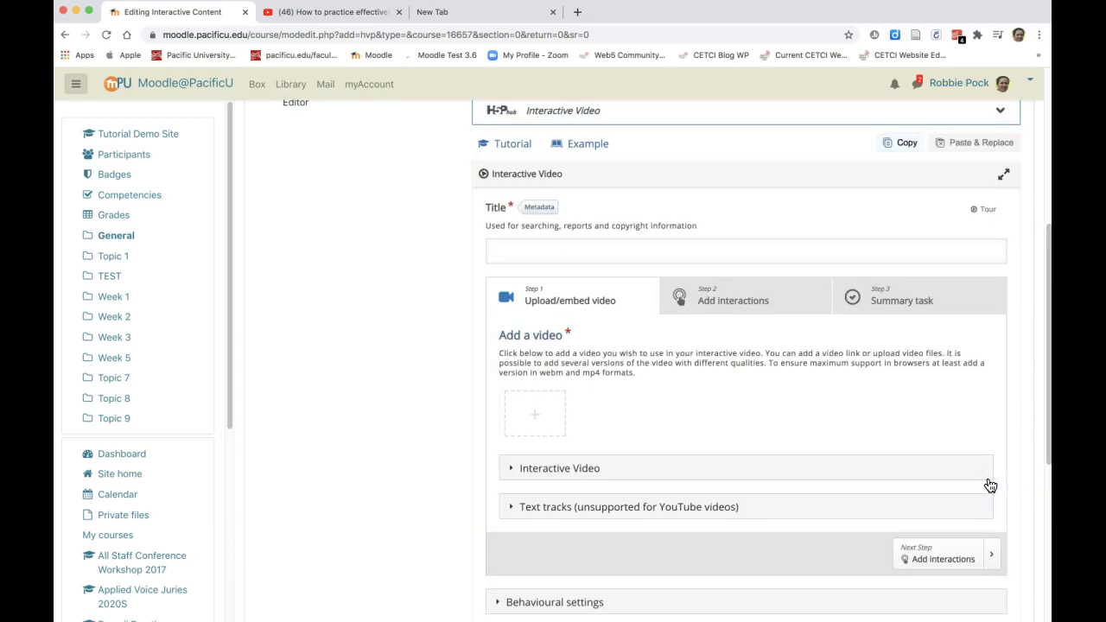
pyautogui.click(531, 253)
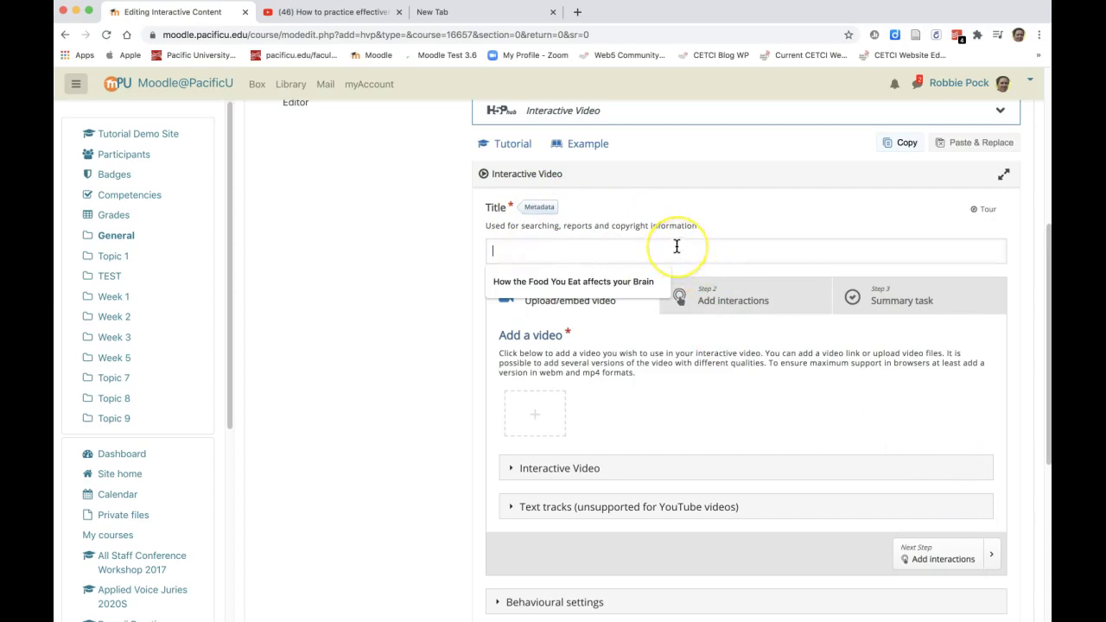
pyautogui.write('Video for class')
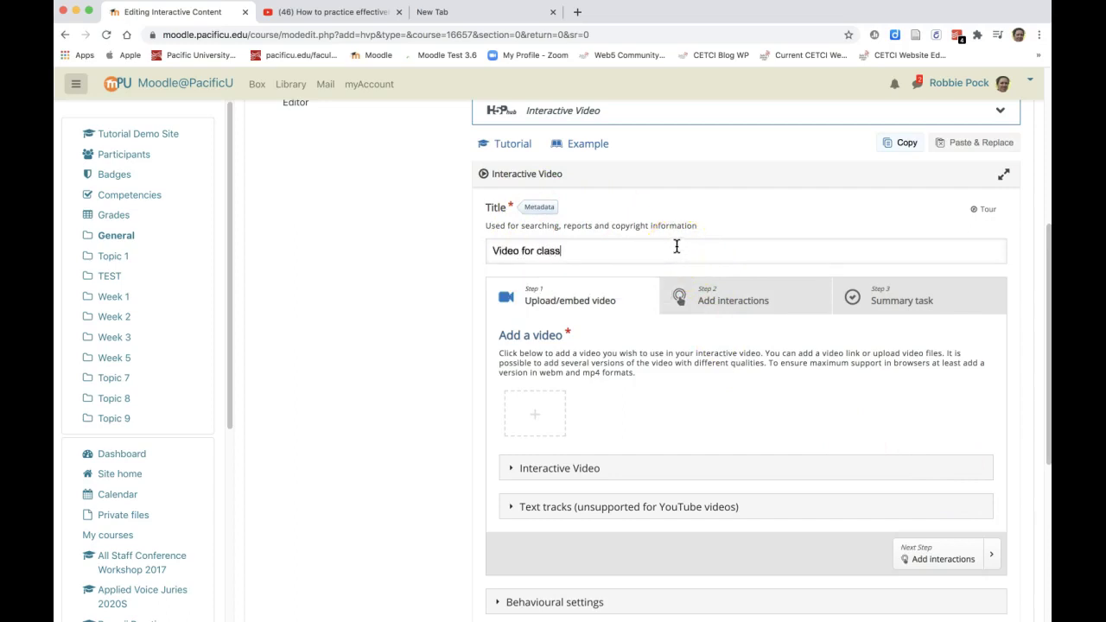
pyautogui.scroll(-2, 677, 247)
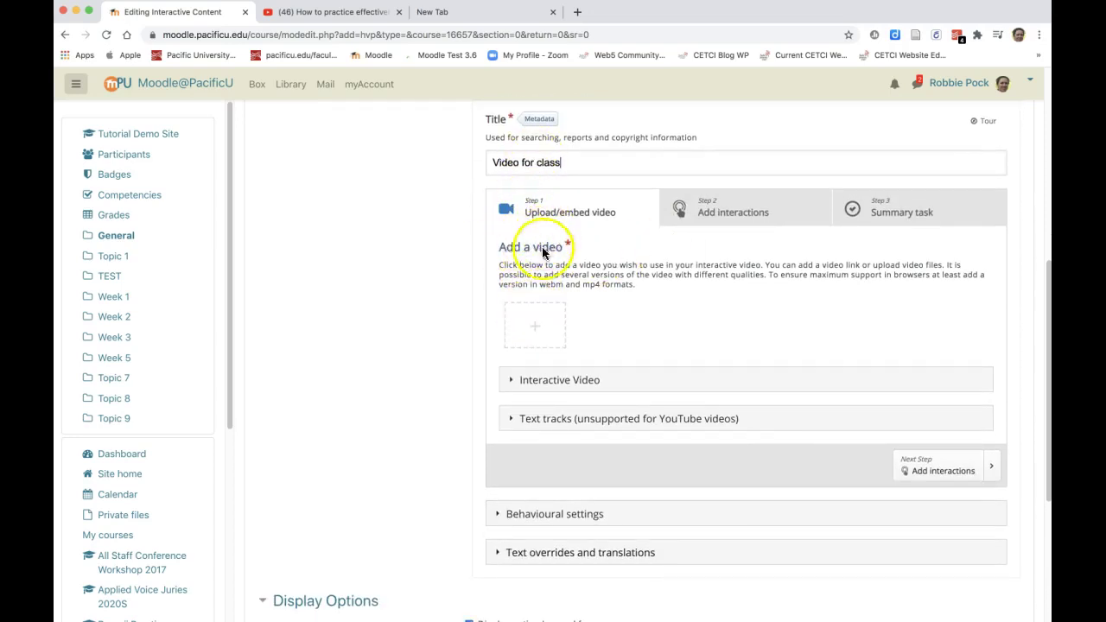
pyautogui.click(536, 328)
pyautogui.click(760, 379)
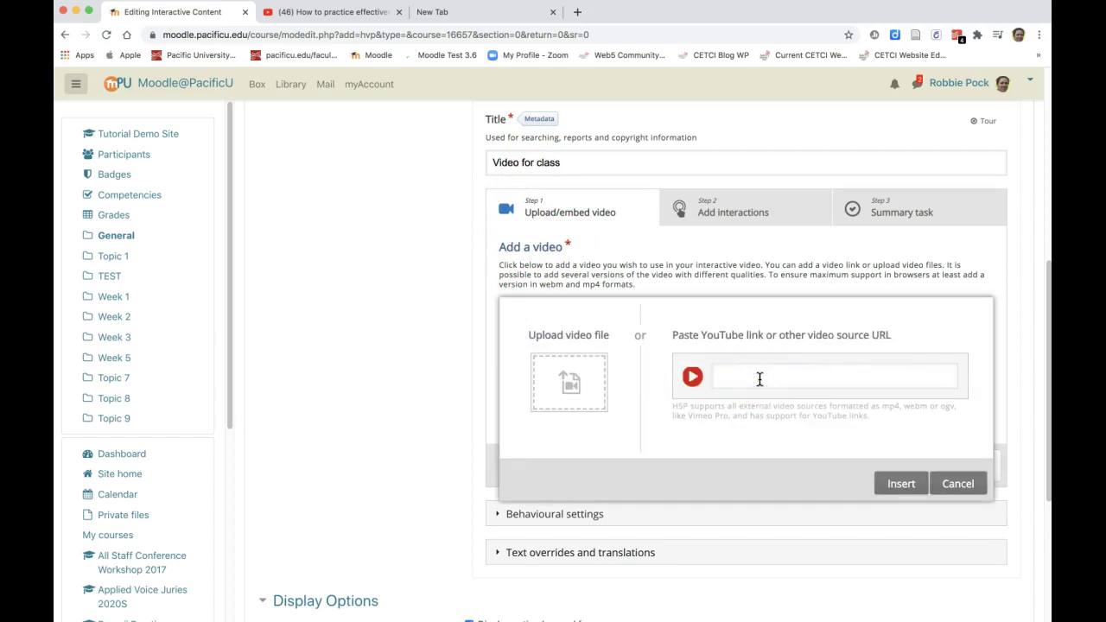
pyautogui.press('super+v')
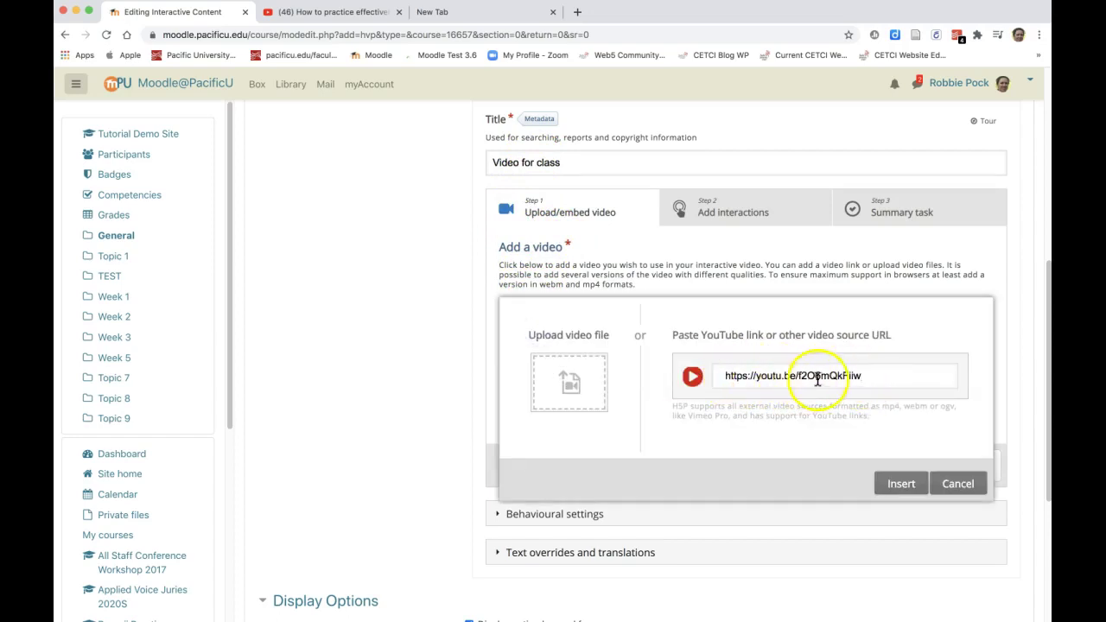
pyautogui.click(899, 485)
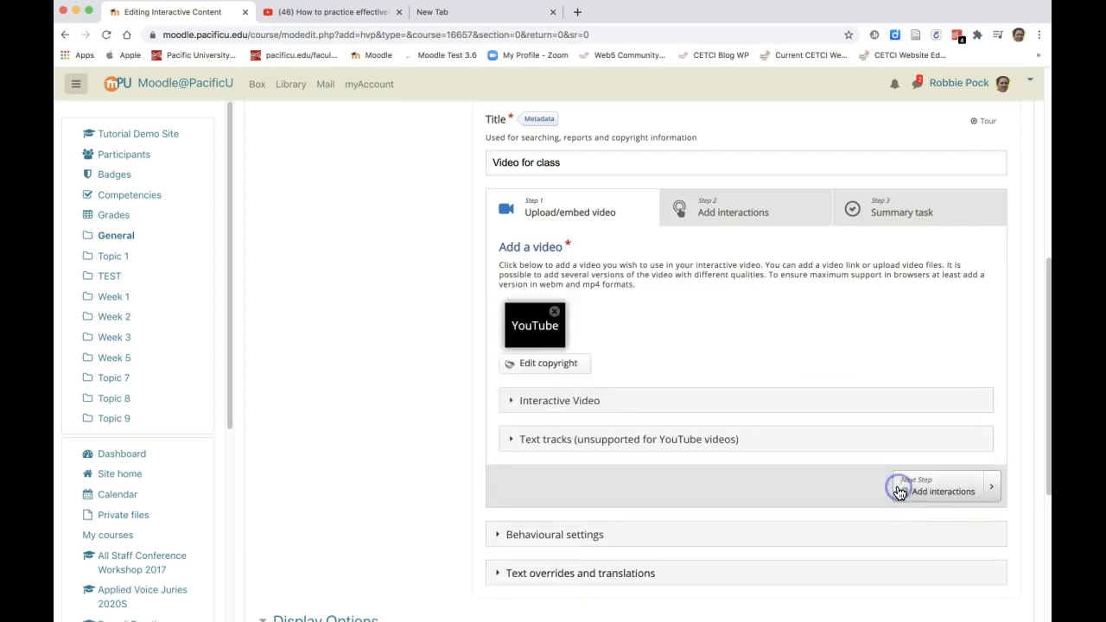
# - Enable "Prevent skipping forward in a video" in the interactive video's behavioural settings
pyautogui.scroll(-3, 719, 359)
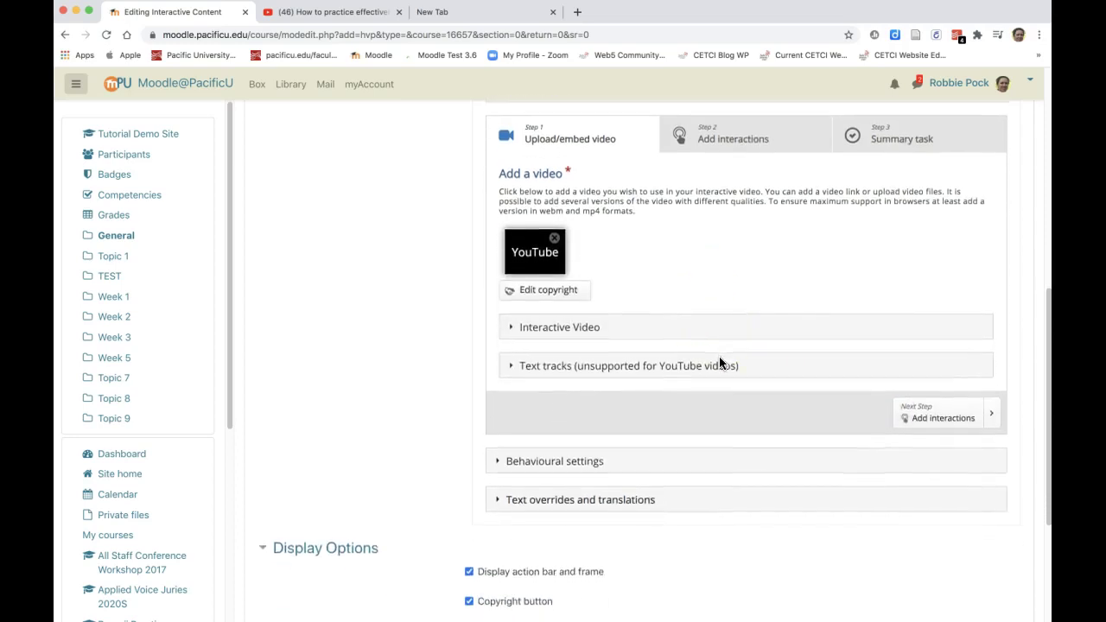
pyautogui.scroll(-3, 720, 361)
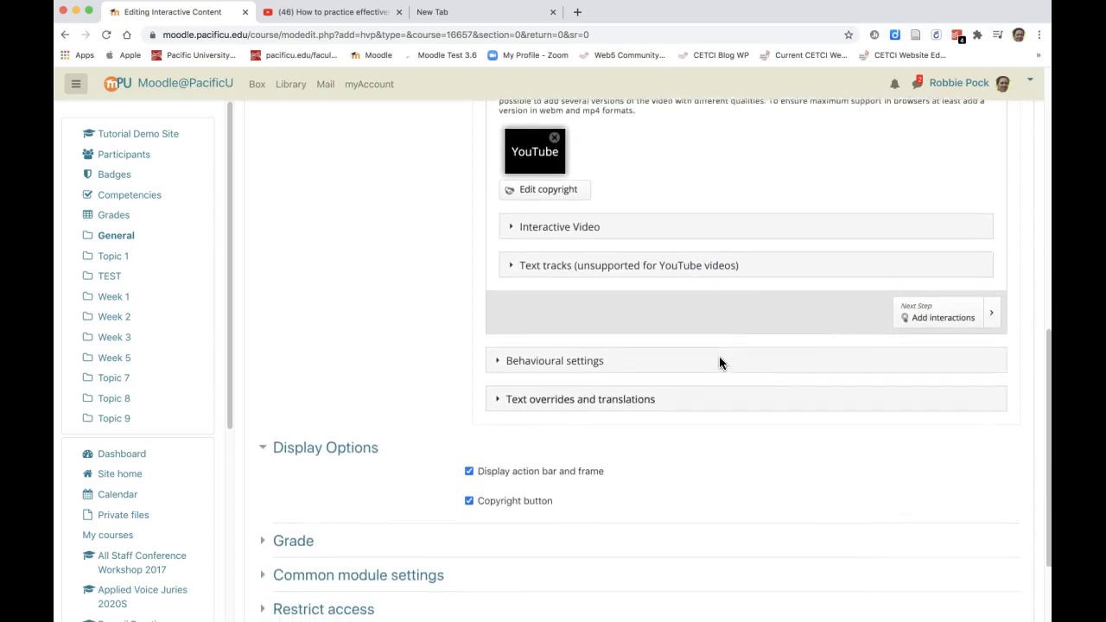
pyautogui.scroll(5, 719, 361)
pyautogui.click(516, 279)
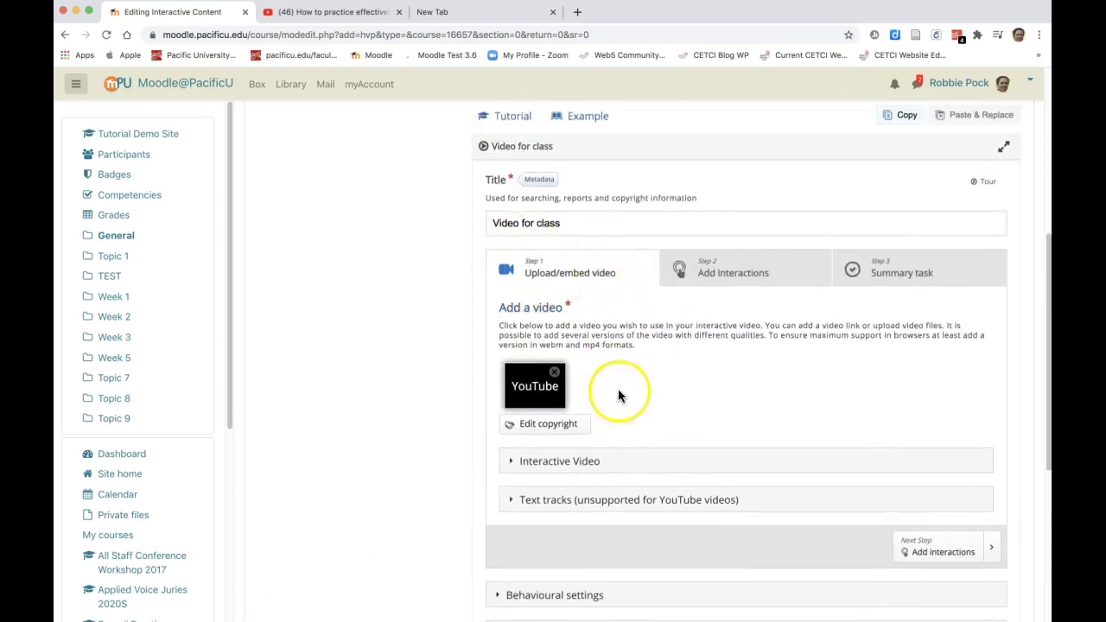
pyautogui.scroll(-4, 619, 393)
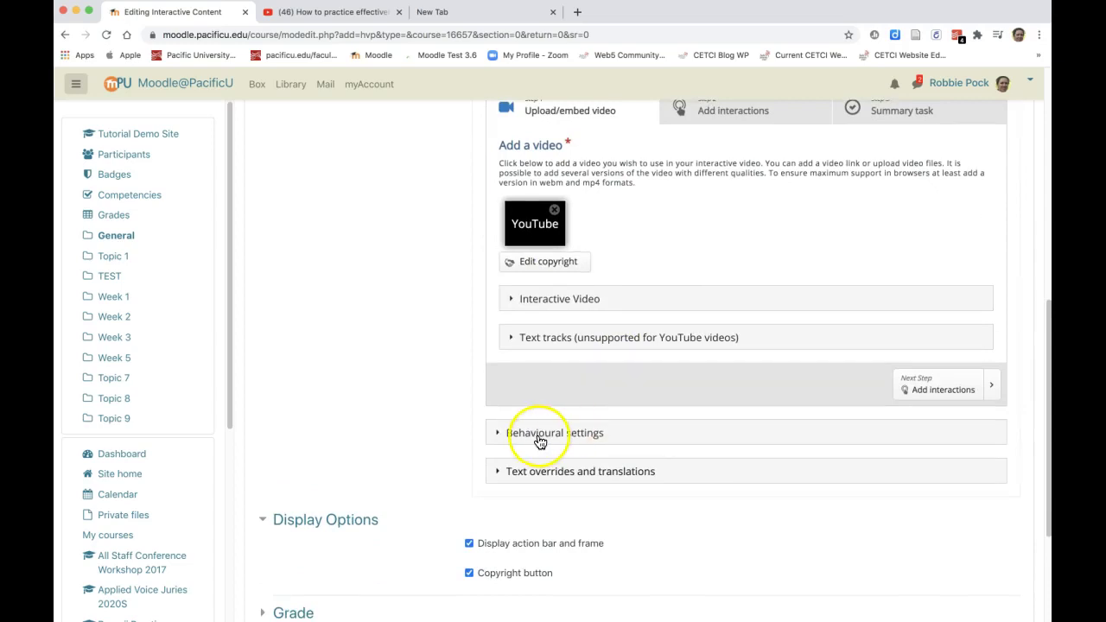
pyautogui.click(539, 436)
pyautogui.scroll(-3, 539, 442)
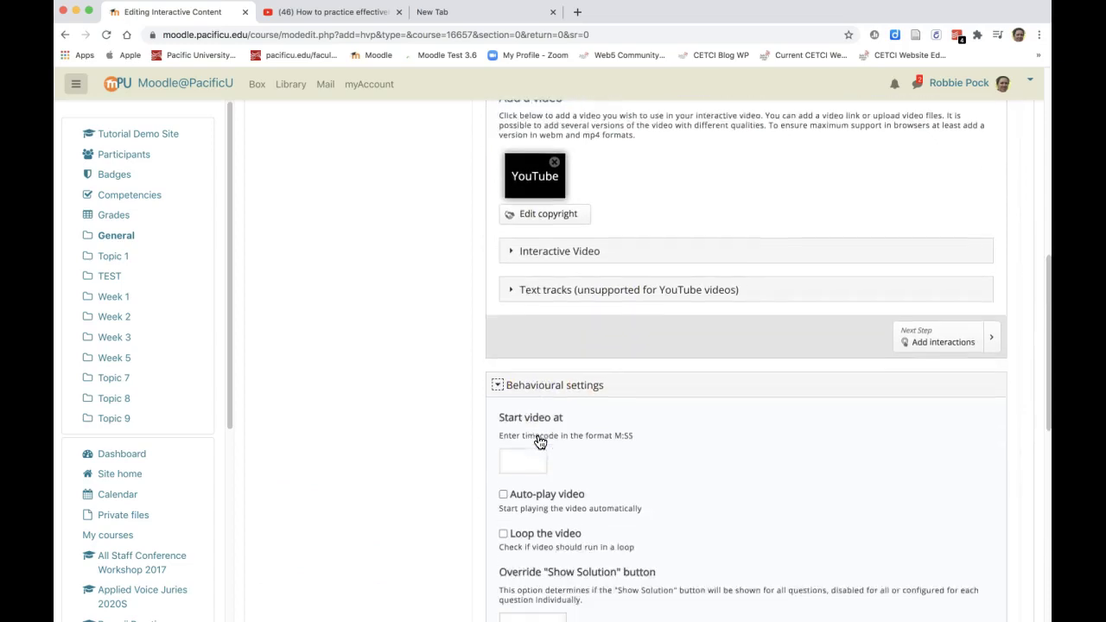
pyautogui.scroll(-4, 539, 441)
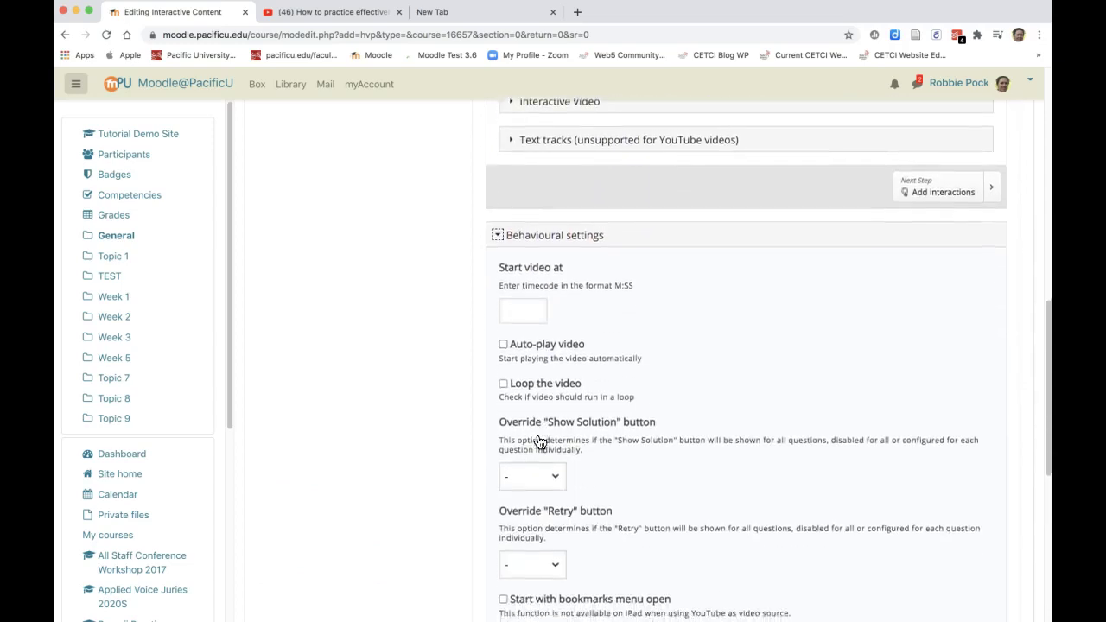
pyautogui.scroll(-4, 539, 441)
pyautogui.click(510, 434)
pyautogui.click(502, 431)
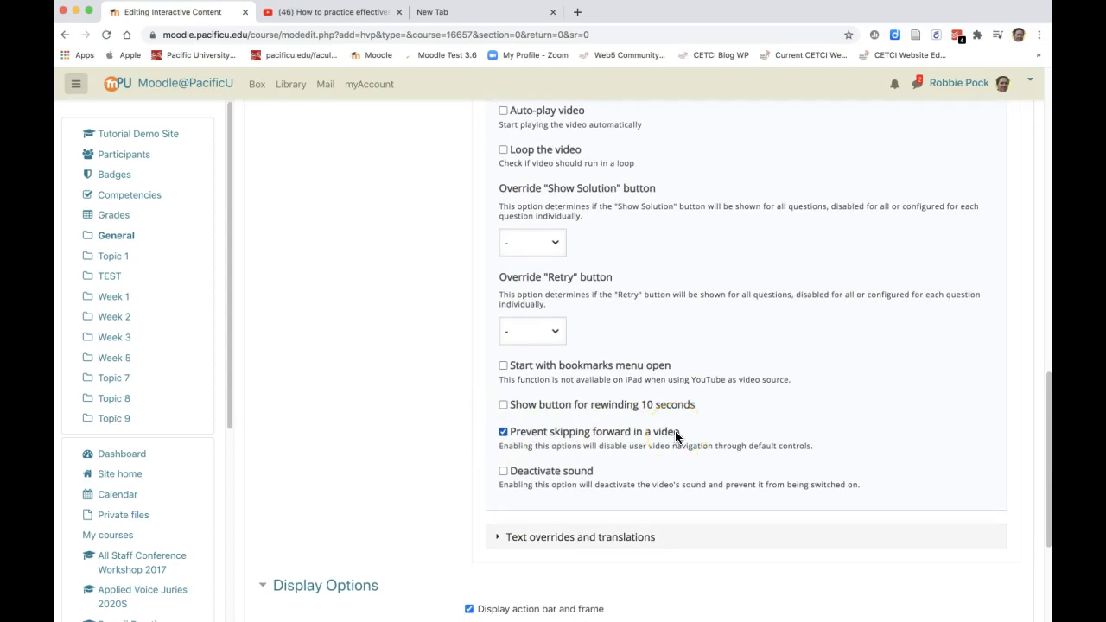
# - Go to the Add interactions stage of the interactive video editor to show the embedded video and its interaction tools
pyautogui.scroll(-1, 665, 434)
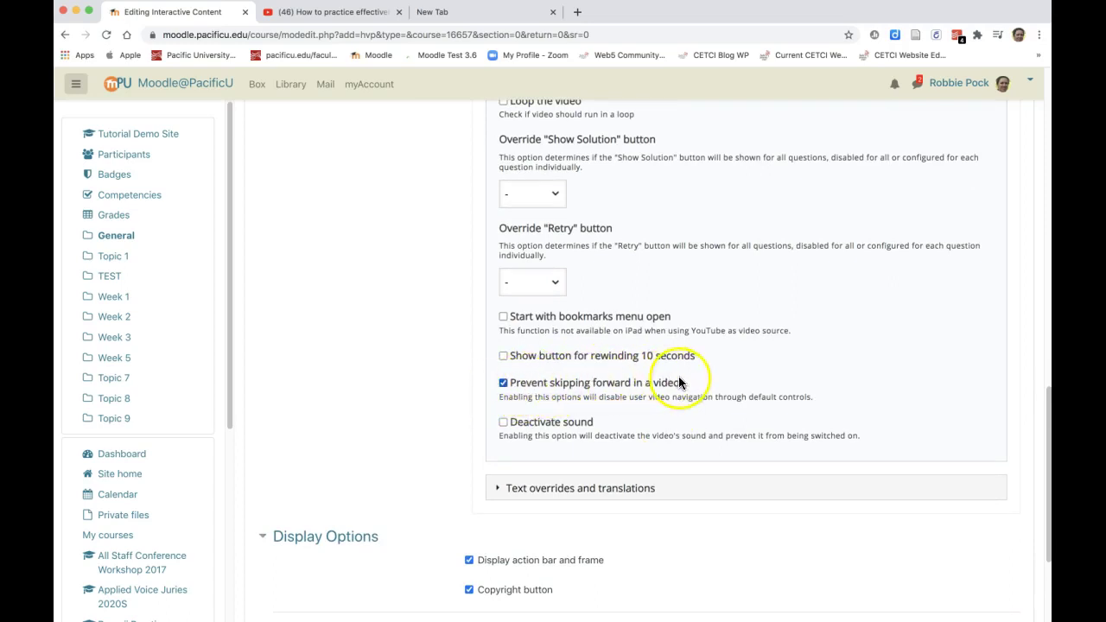
pyautogui.scroll(1, 680, 385)
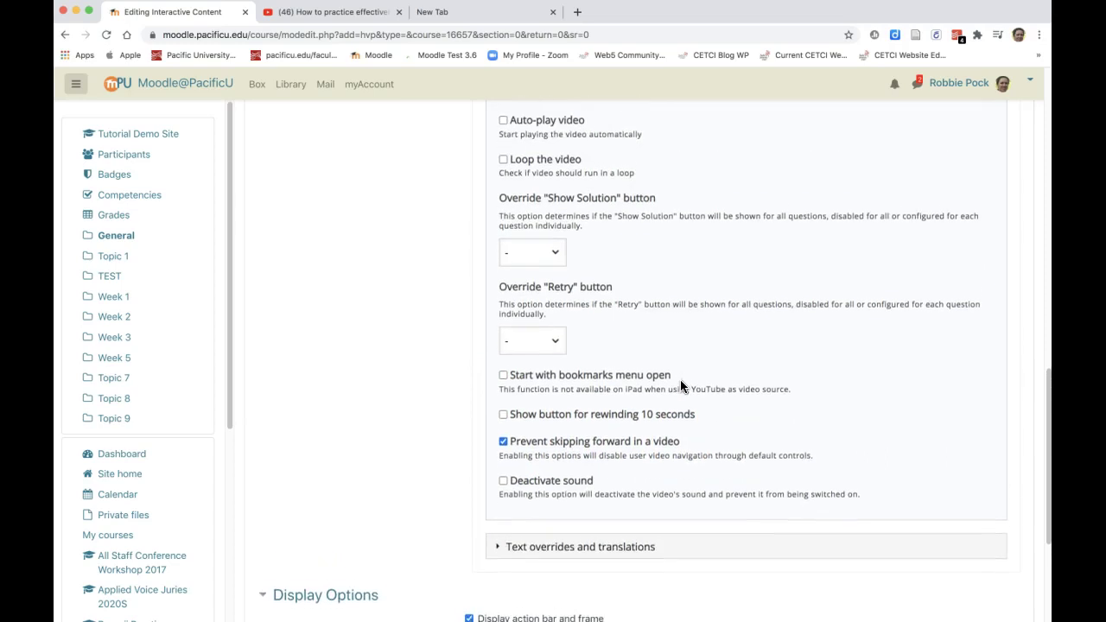
pyautogui.scroll(10, 680, 385)
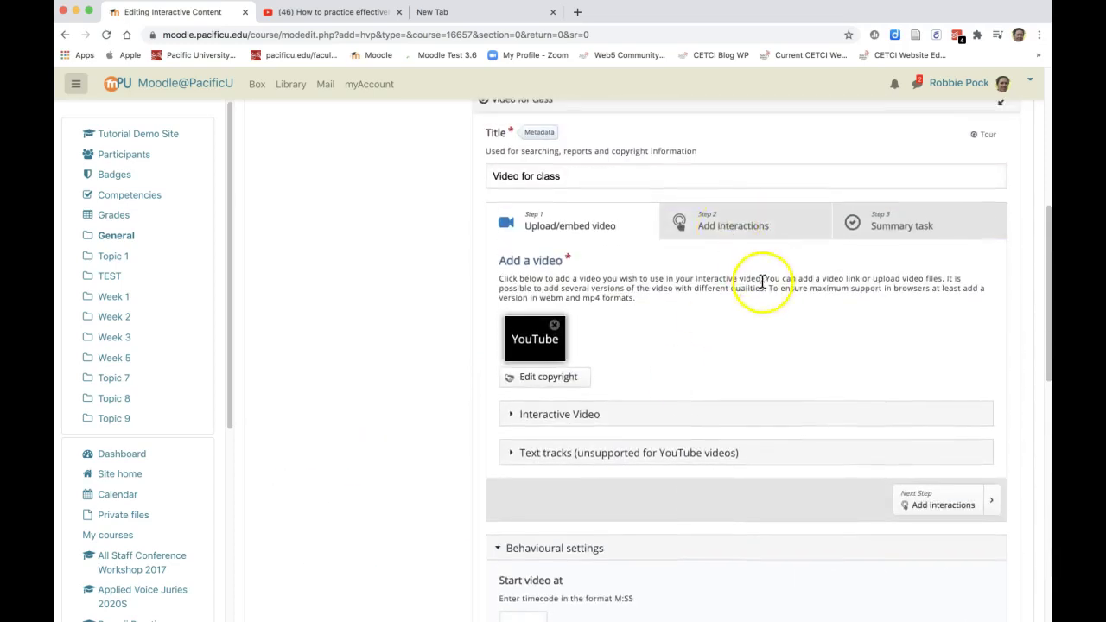
pyautogui.click(735, 231)
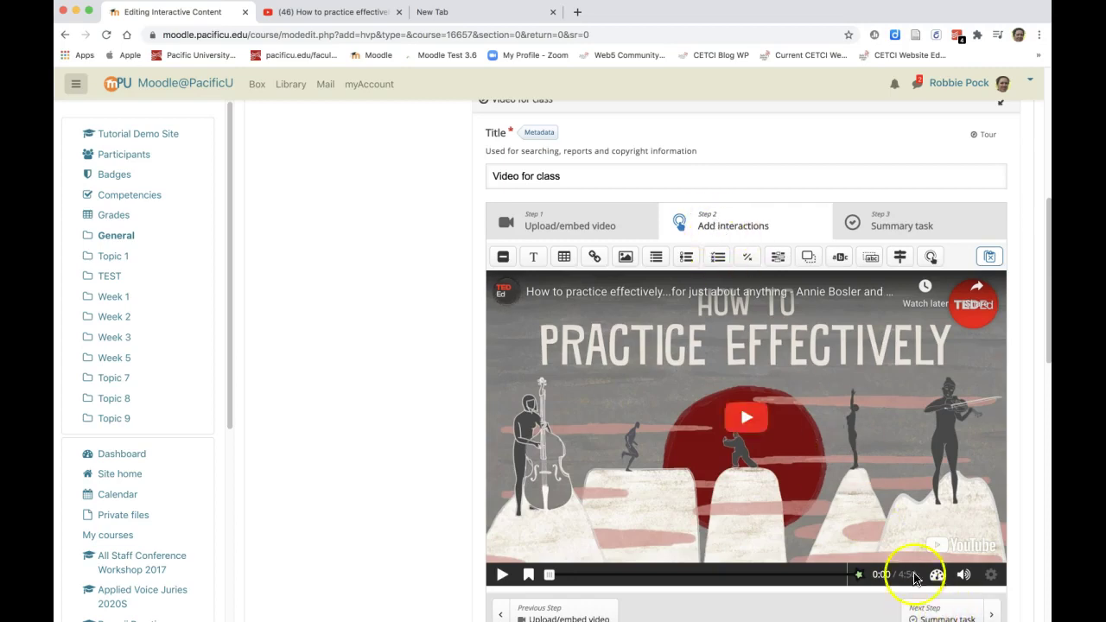
pyautogui.scroll(-2, 618, 376)
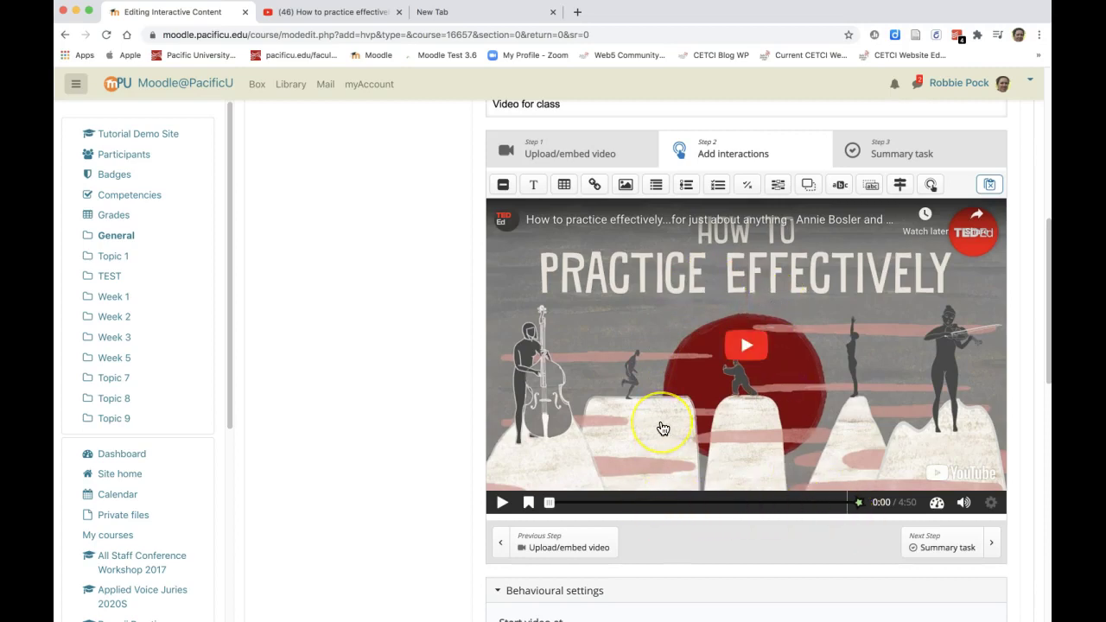
# - Add a Multiple Choice interaction to the embedded video
pyautogui.scroll(1, 661, 427)
pyautogui.scroll(1, 662, 429)
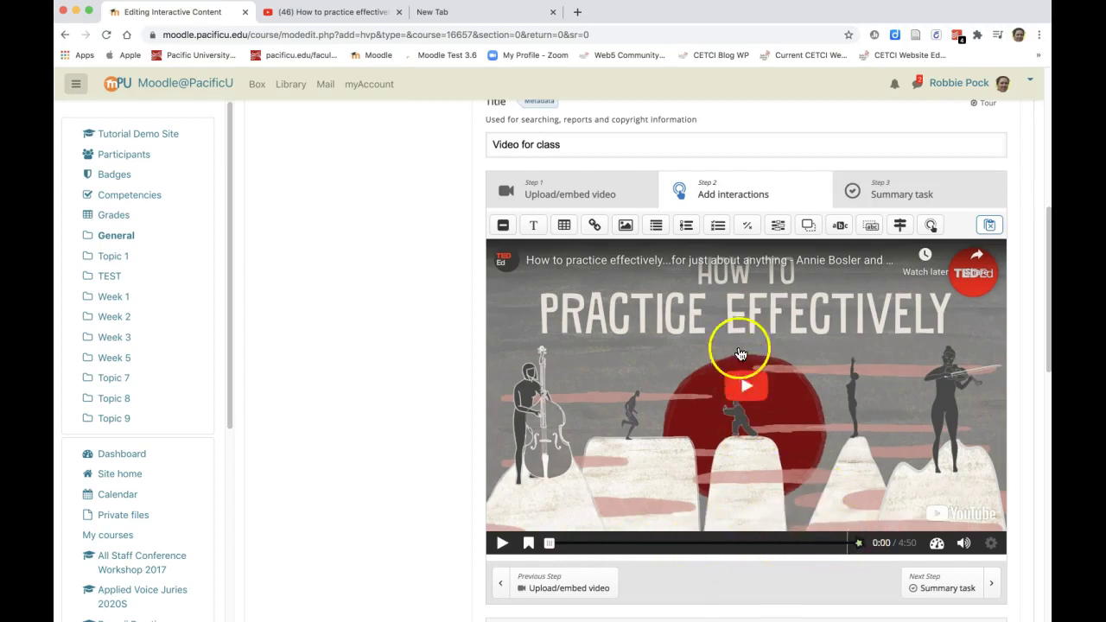
pyautogui.click(707, 227)
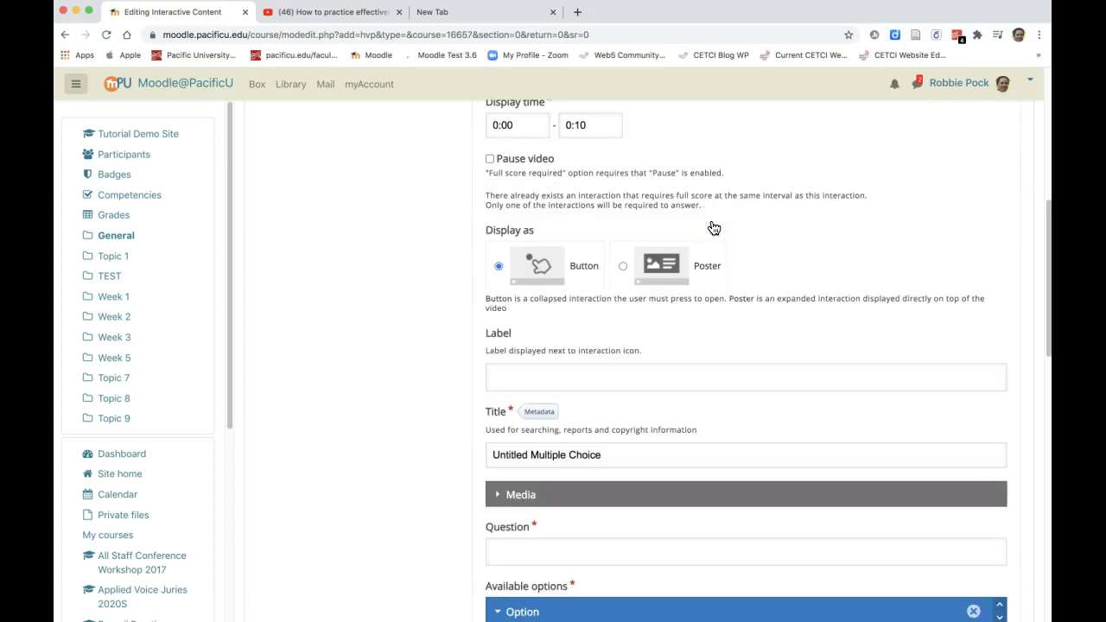
pyautogui.scroll(3, 648, 214)
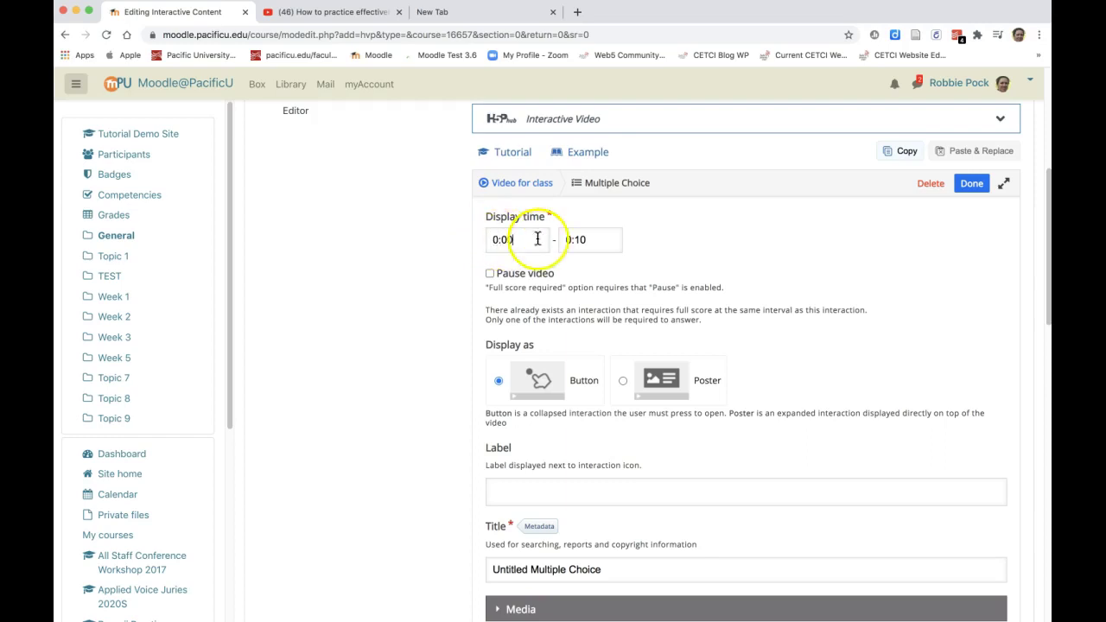
# - Set the multiple-choice interaction's display time to 4:48 - 4:49 and have it pause the video
pyautogui.click(587, 239)
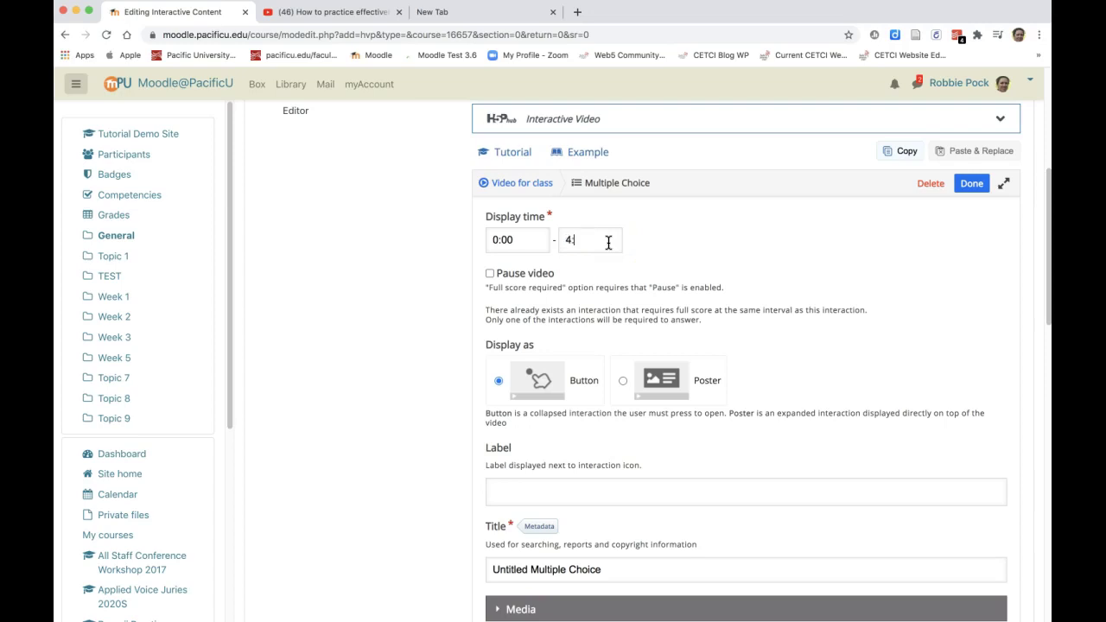
pyautogui.click(321, 14)
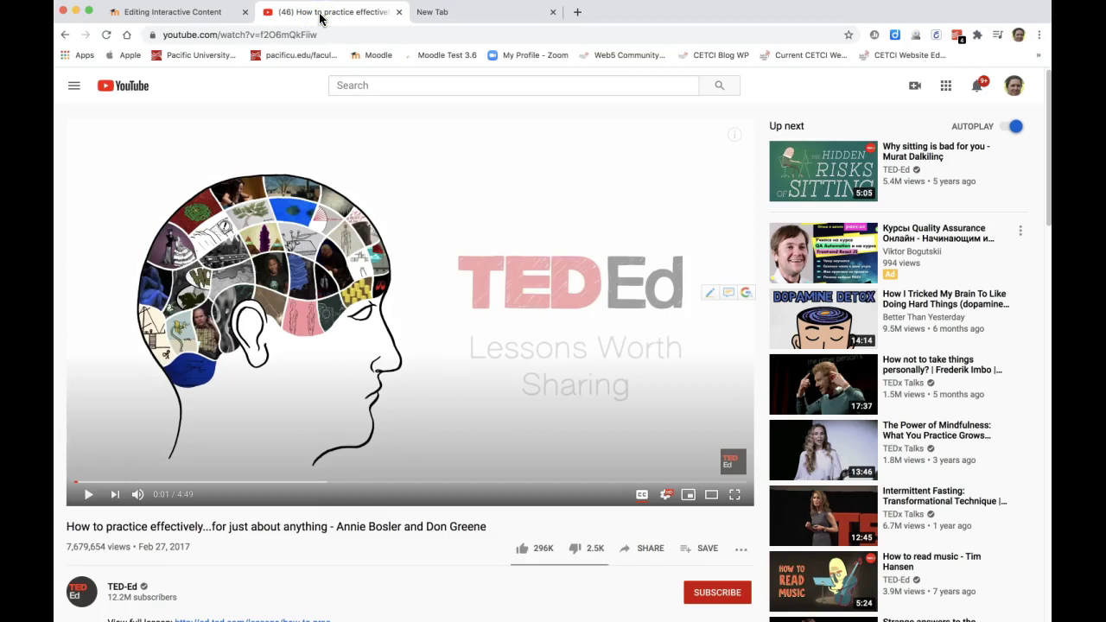
pyautogui.click(216, 12)
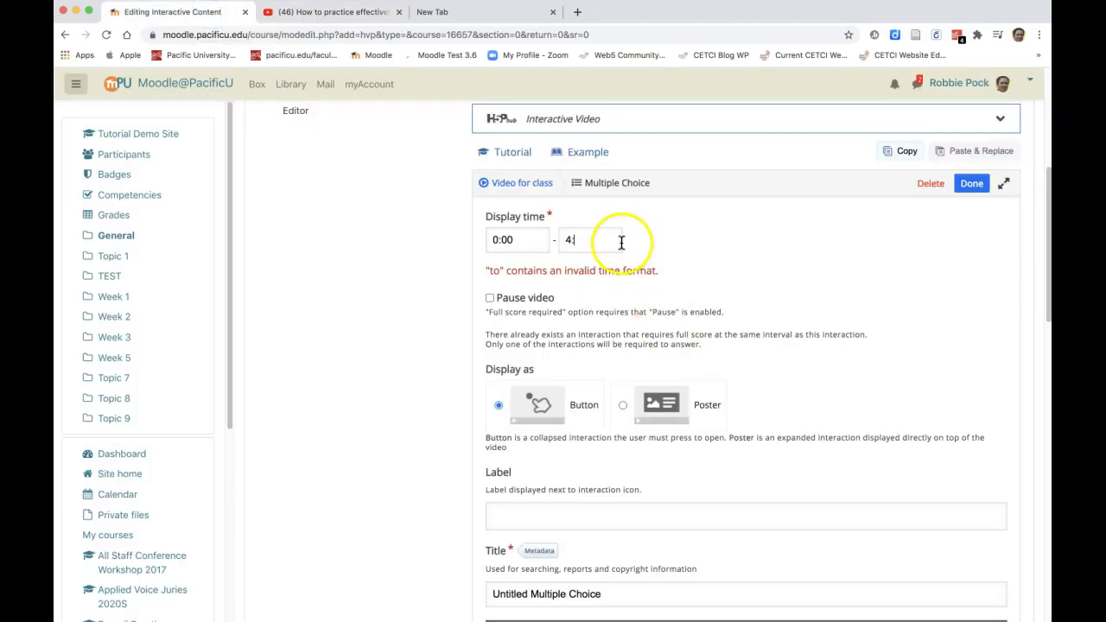
pyautogui.write('49')
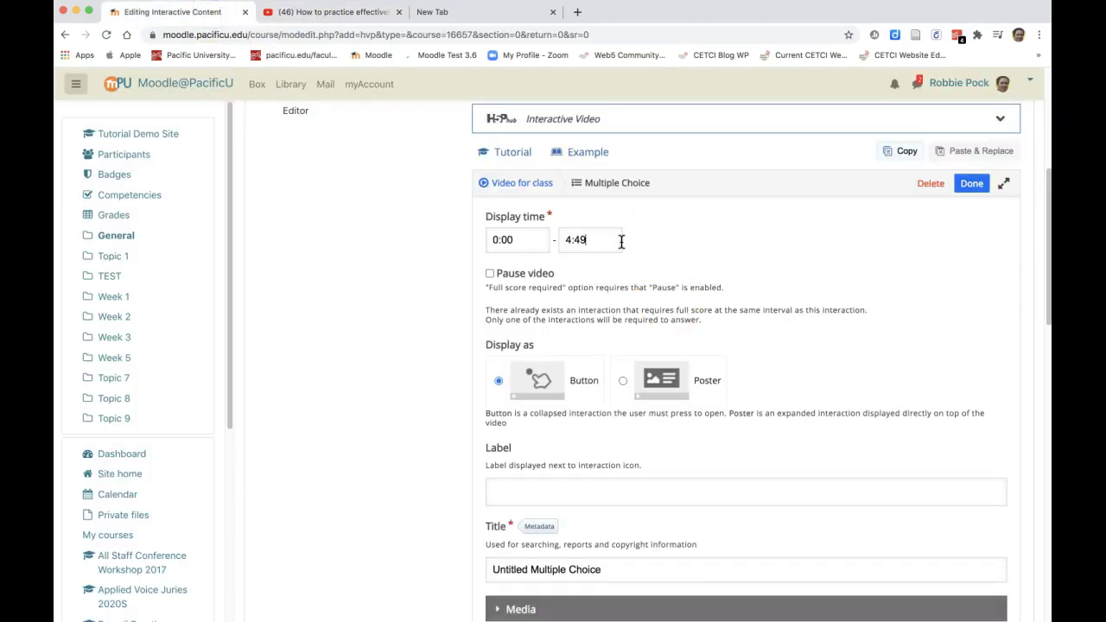
pyautogui.click(503, 240)
pyautogui.click(499, 239)
pyautogui.click(490, 273)
# - Display the multiple-choice interaction as a poster directly on top of the video
pyautogui.scroll(-1, 631, 285)
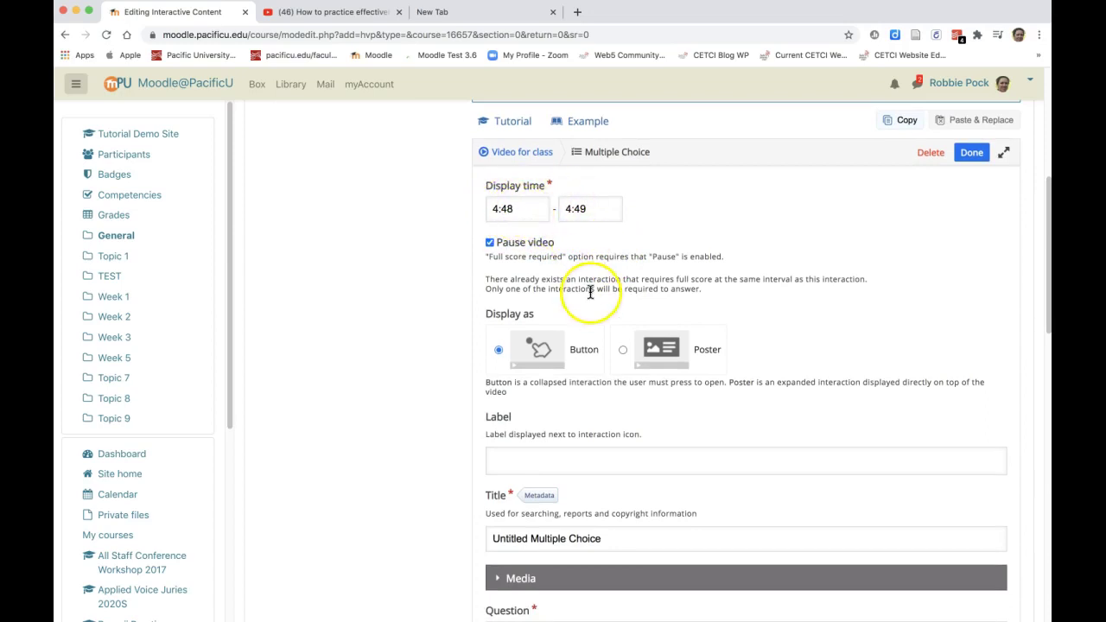
pyautogui.scroll(-1, 590, 292)
pyautogui.scroll(-3, 590, 292)
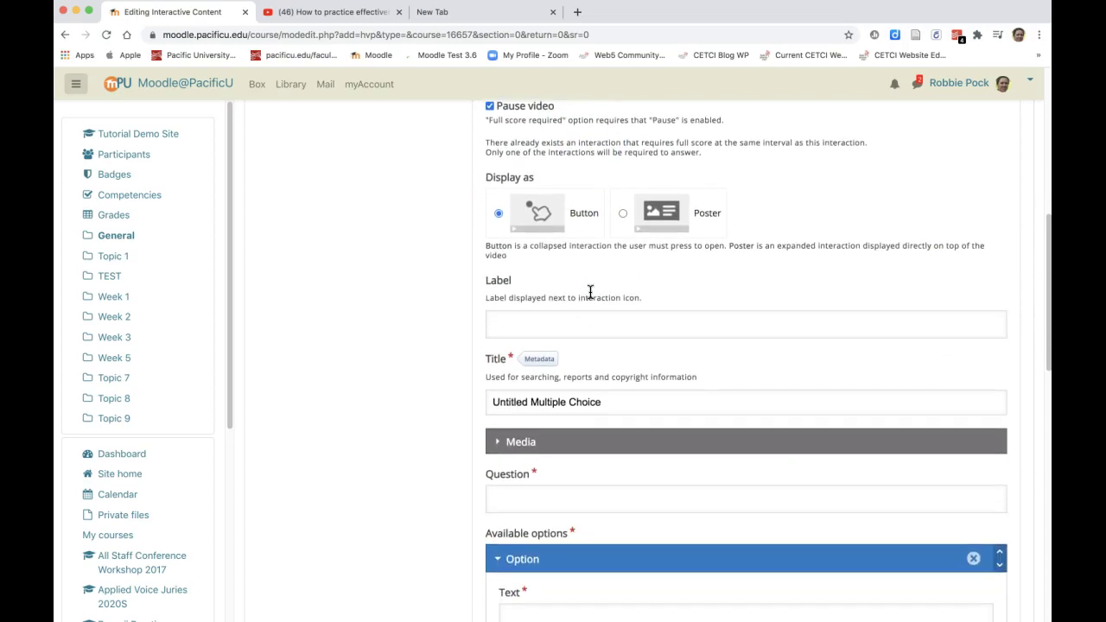
pyautogui.click(634, 219)
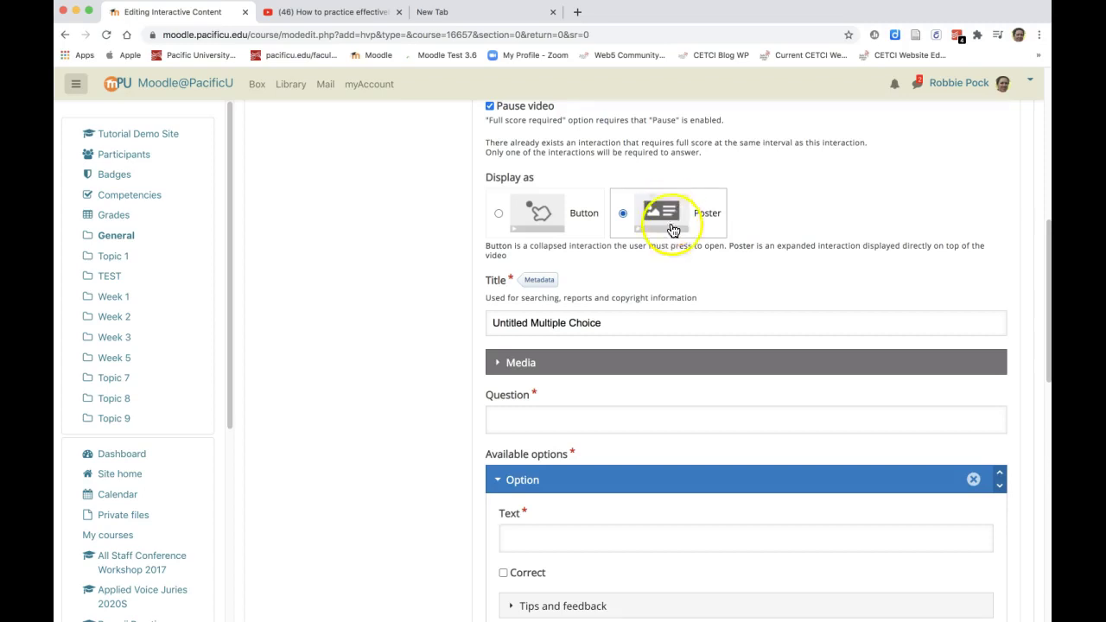
# - Title the multiple-choice interaction "Video View confirmation"
pyautogui.scroll(-2, 668, 278)
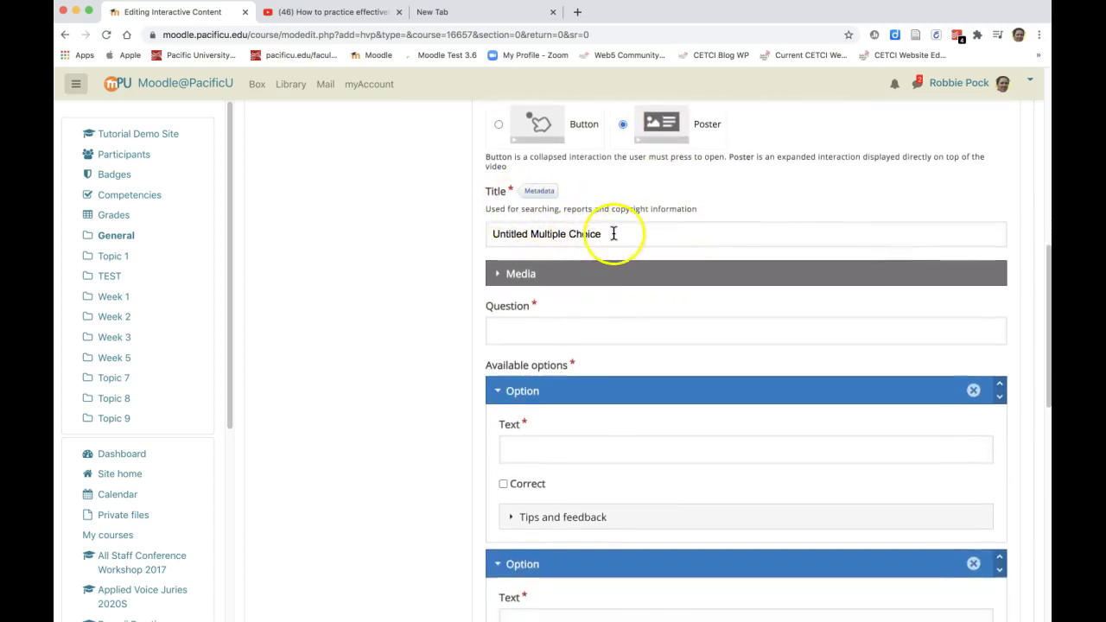
pyautogui.scroll(-1, 613, 234)
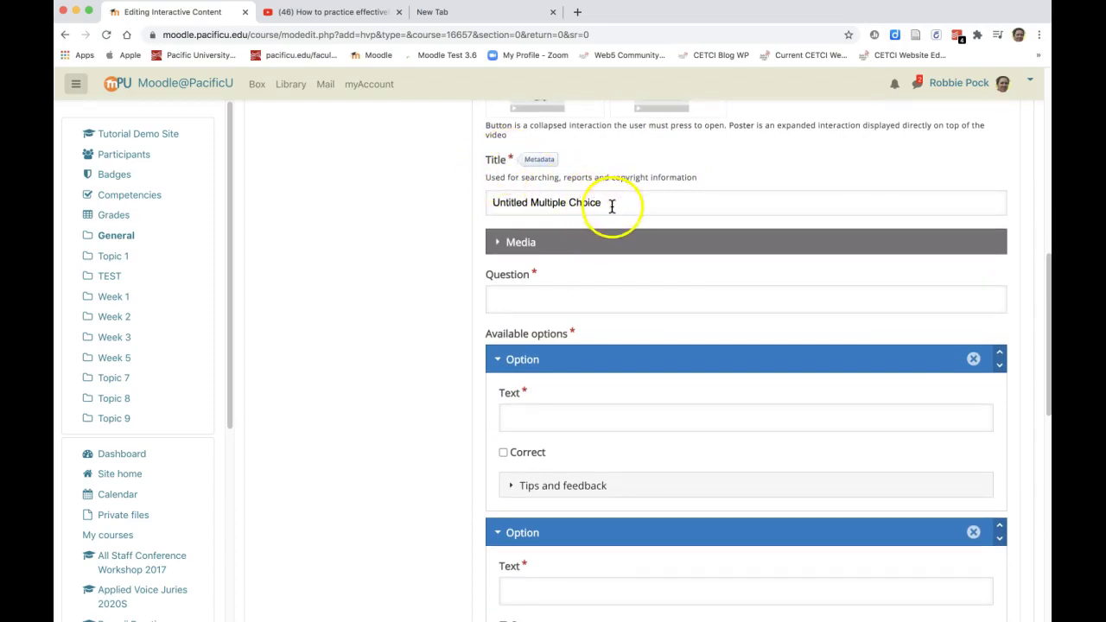
pyautogui.moveTo(610, 205); pyautogui.dragTo(486, 202)
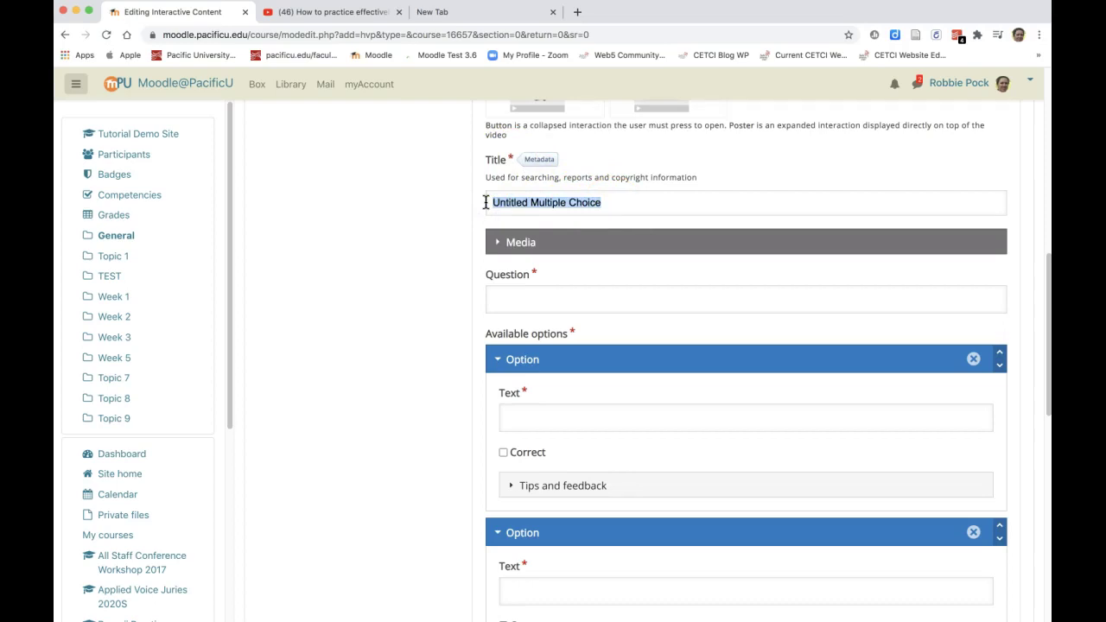
pyautogui.write('Video V')
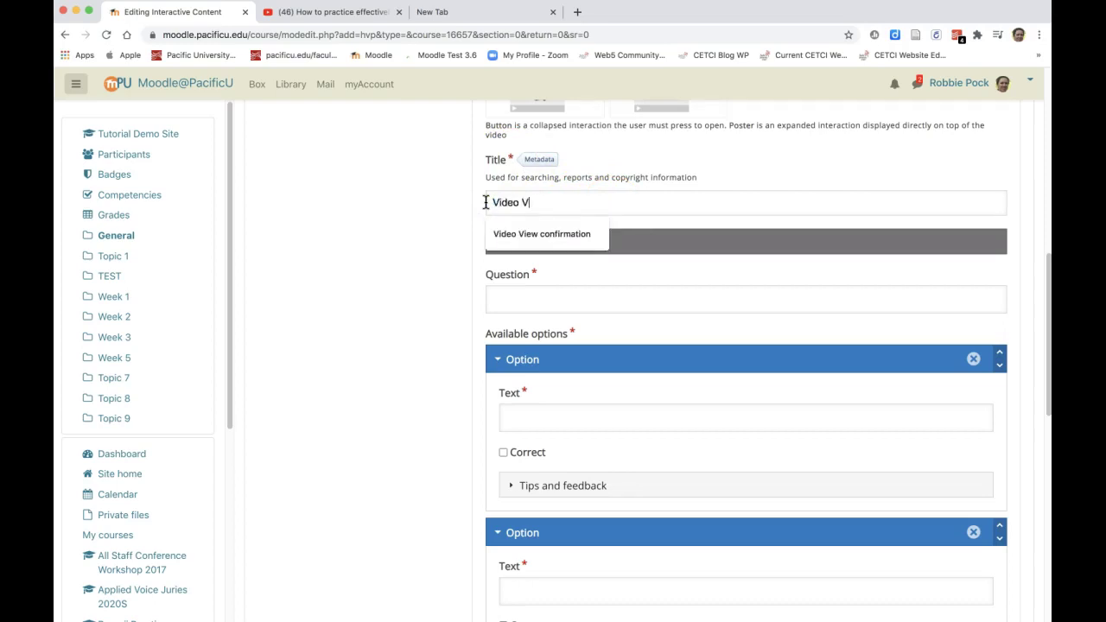
pyautogui.write('iew')
pyautogui.click(513, 234)
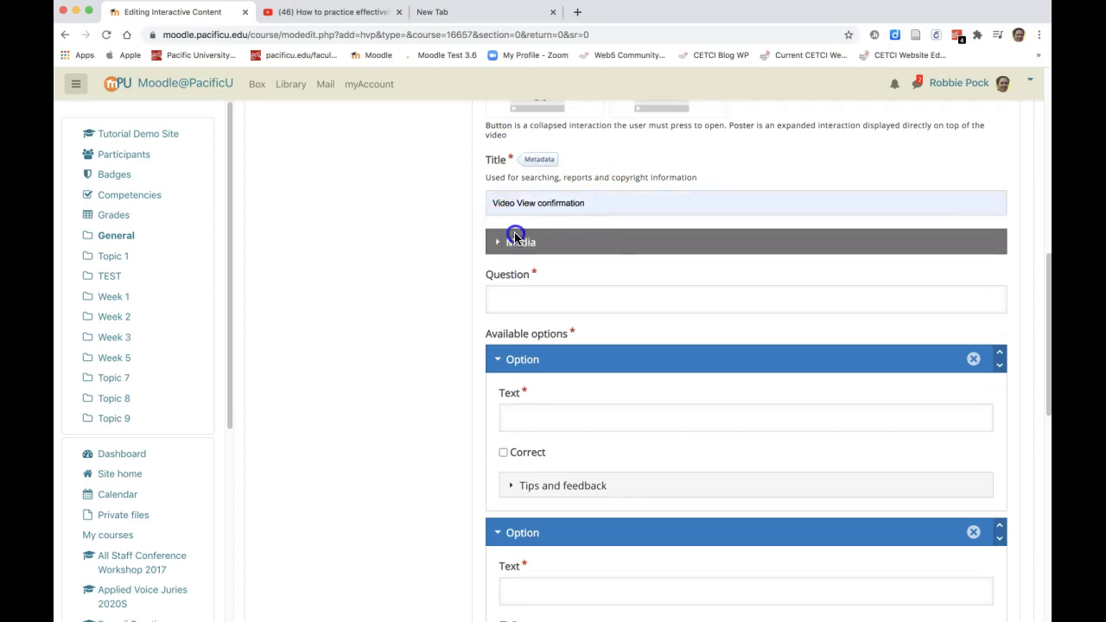
# - Enter "Did you watch the video all the way through?" as the question text
pyautogui.scroll(-2, 588, 302)
pyautogui.click(605, 234)
pyautogui.click(618, 262)
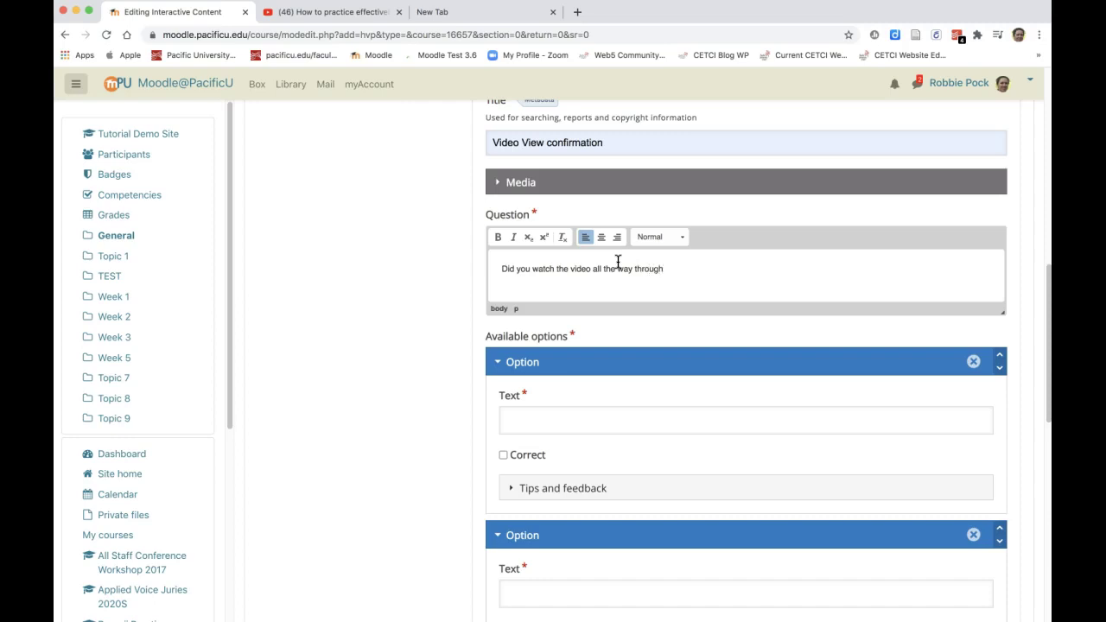
# - Enter "Yes" as the first answer option and mark it as correct
pyautogui.scroll(-3, 618, 261)
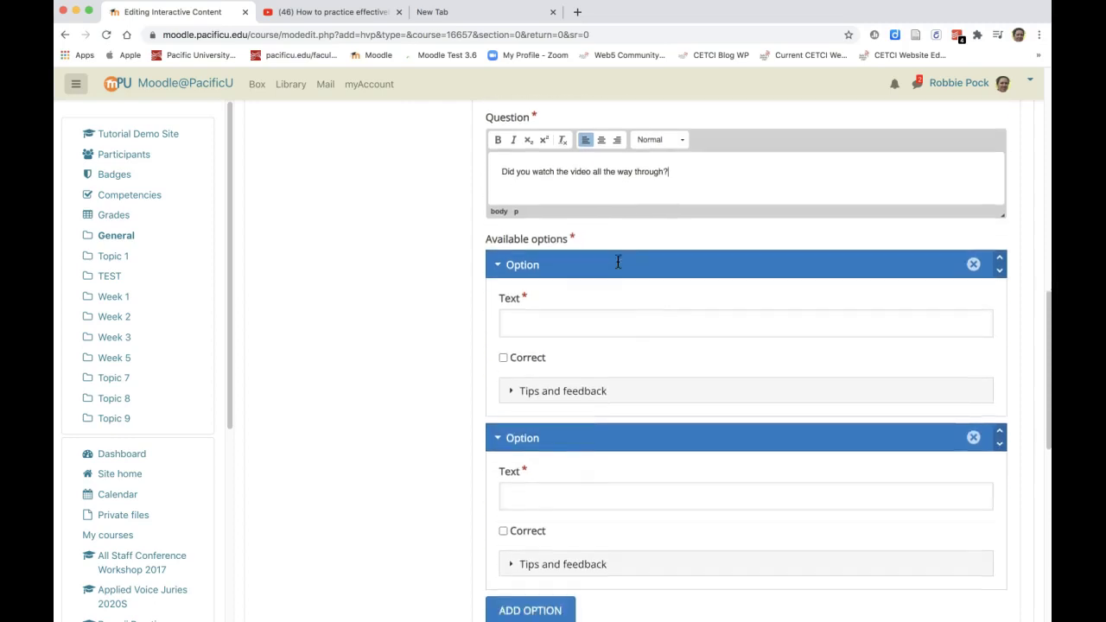
pyautogui.click(580, 324)
pyautogui.write('Yes')
pyautogui.click(502, 376)
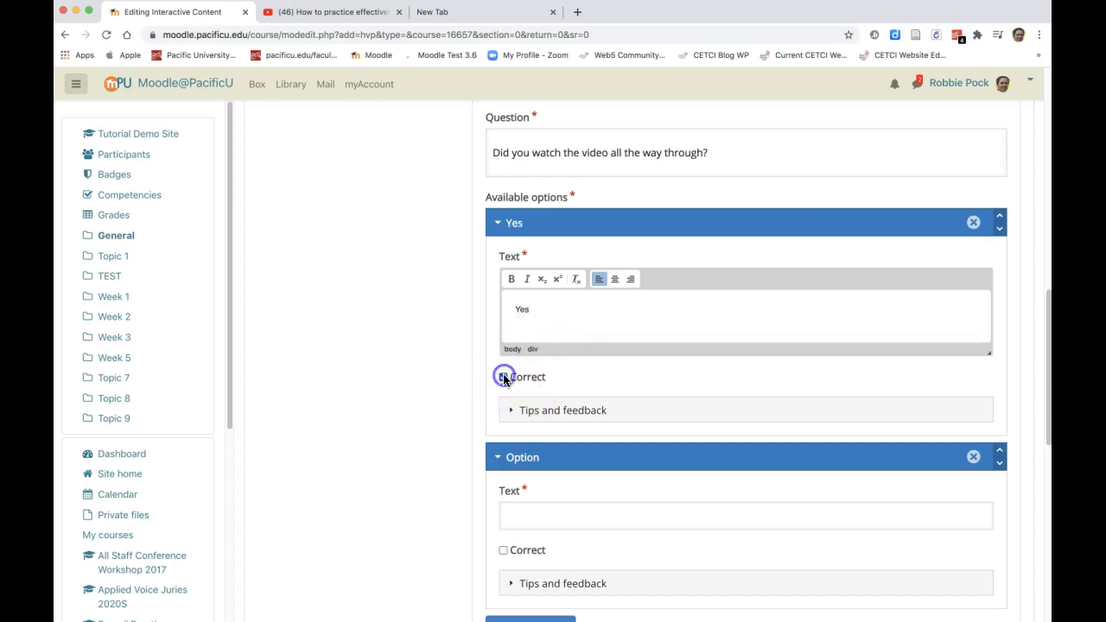
# - Enter "No" as the second answer option without marking it as correct
pyautogui.scroll(-3, 607, 386)
pyautogui.click(607, 391)
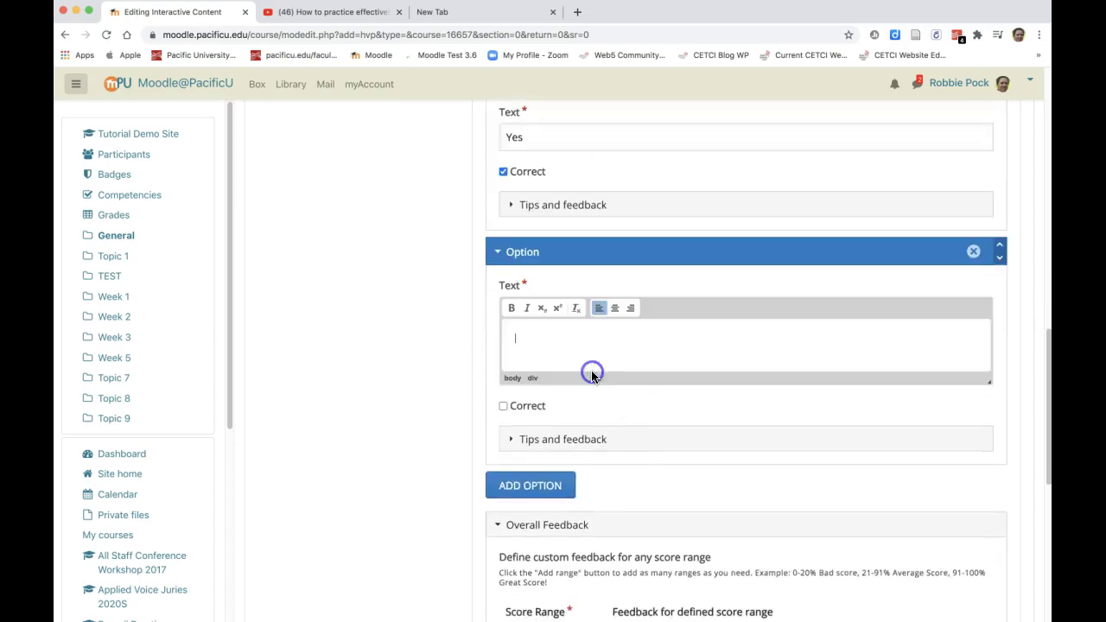
pyautogui.write('No')
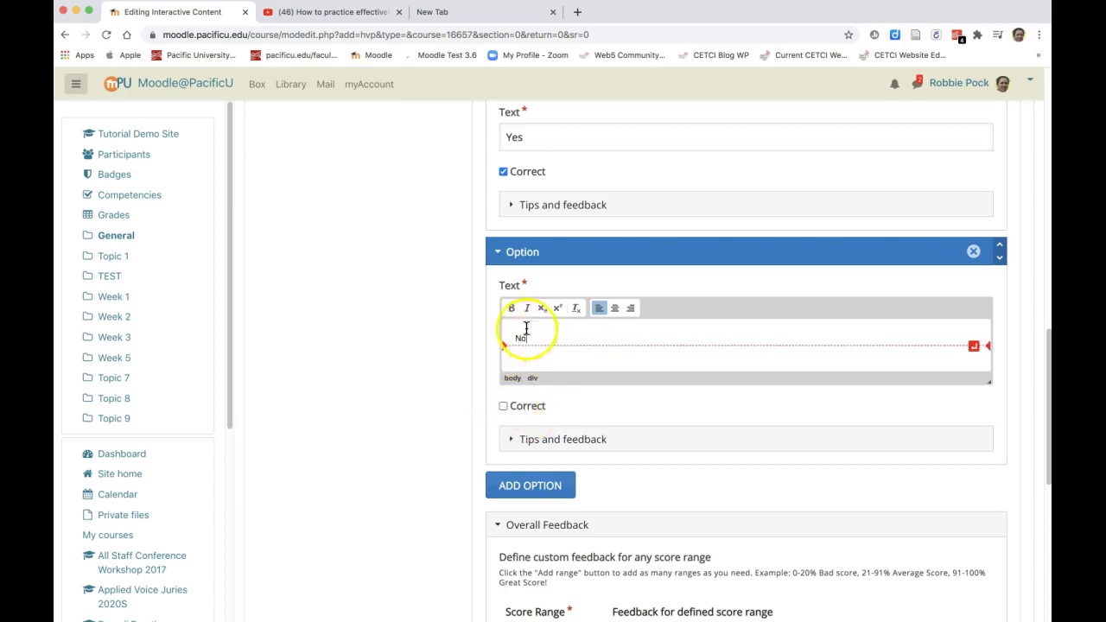
# - Finish the multiple-choice question with its remaining settings at their defaults and return to the video's interaction editor
pyautogui.scroll(-2, 602, 444)
pyautogui.scroll(-5, 611, 442)
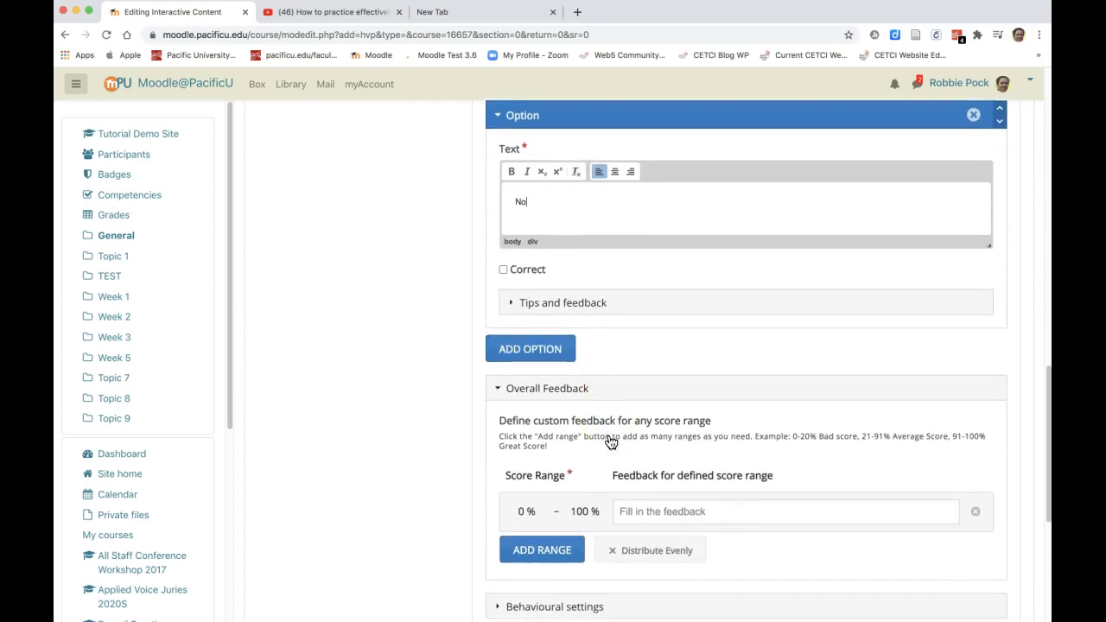
pyautogui.scroll(-4, 611, 442)
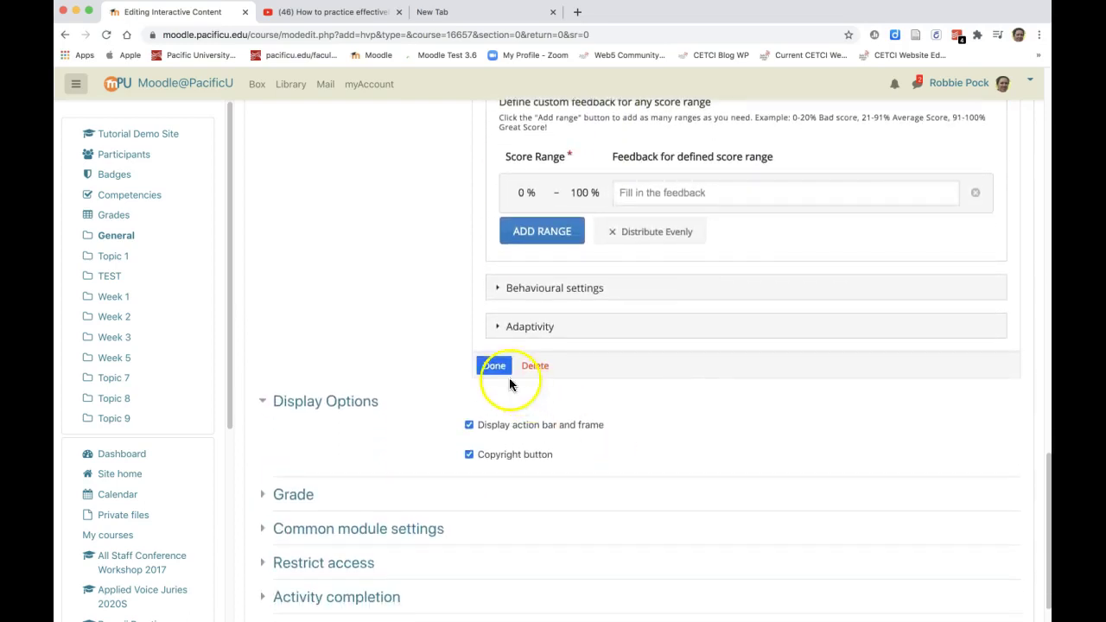
pyautogui.click(494, 366)
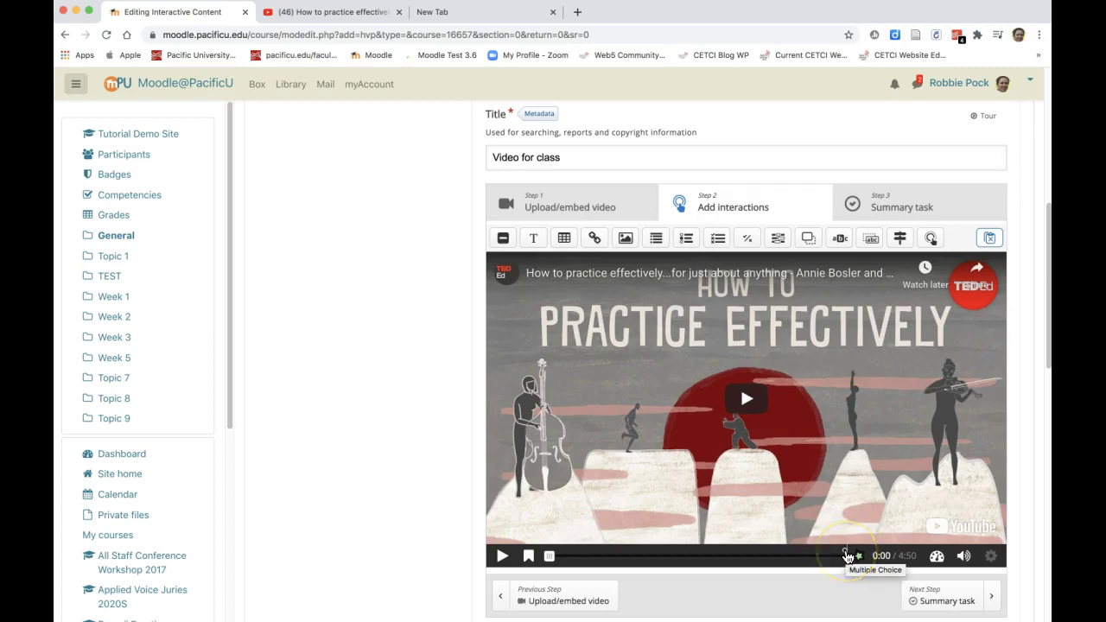
# - Go to the Summary task stage and look through its statement, feedback and display fields and the settings below
pyautogui.scroll(-2, 832, 414)
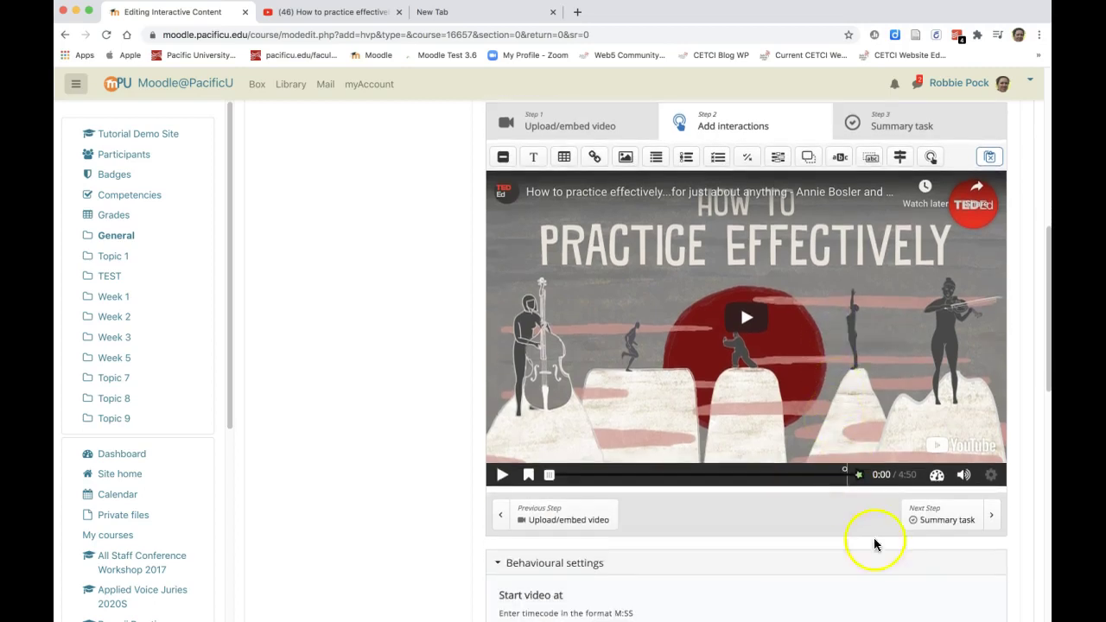
pyautogui.click(940, 522)
pyautogui.click(785, 363)
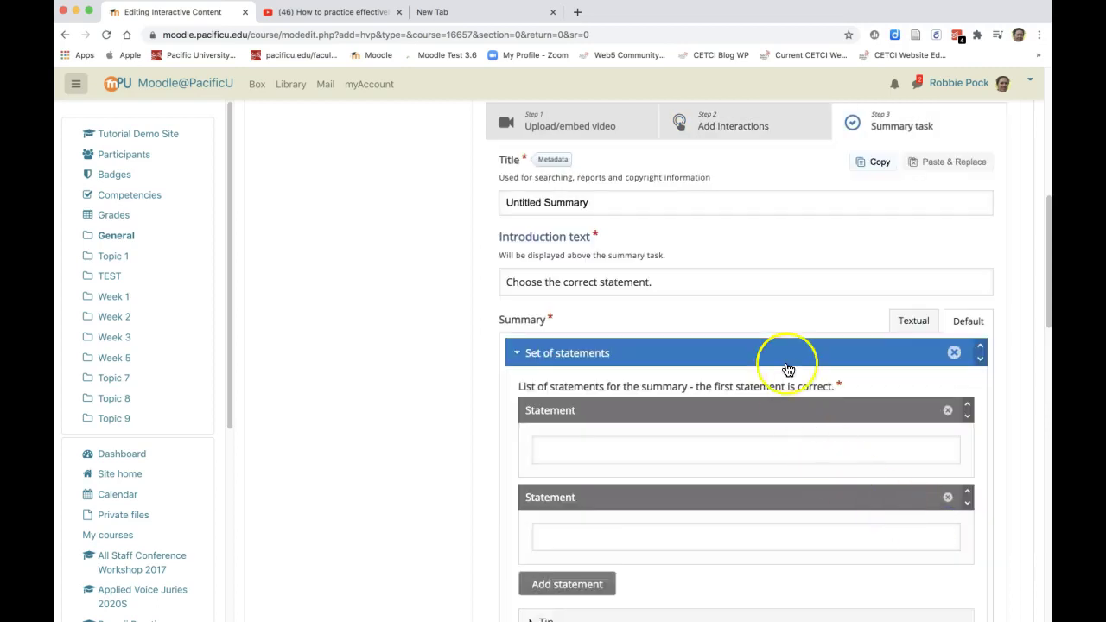
pyautogui.scroll(-5, 787, 368)
pyautogui.scroll(-9, 788, 370)
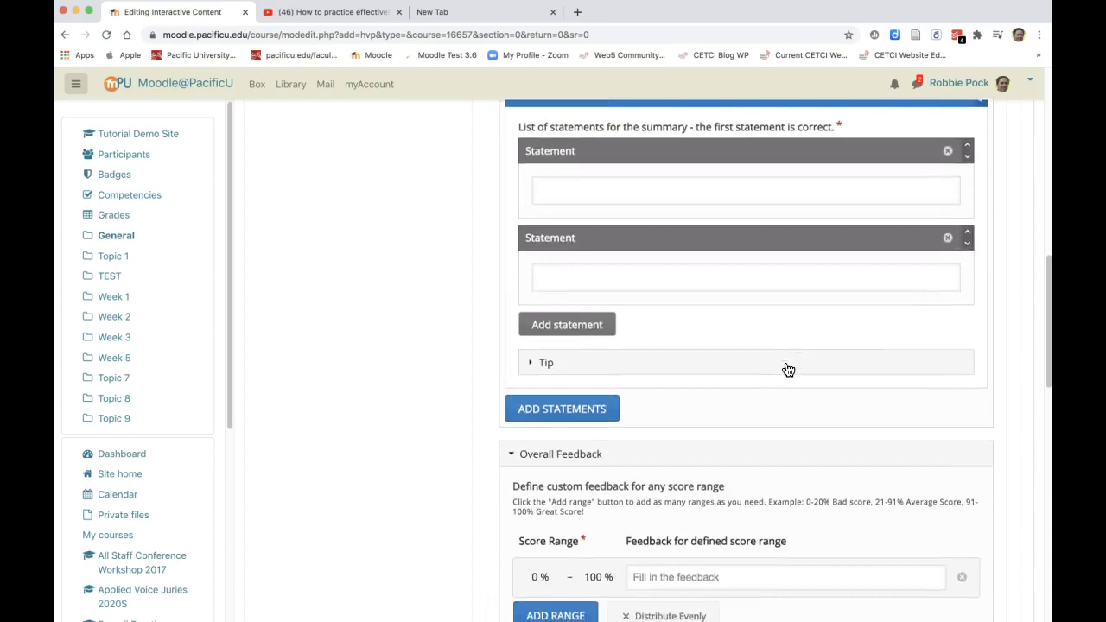
pyautogui.scroll(-13, 788, 370)
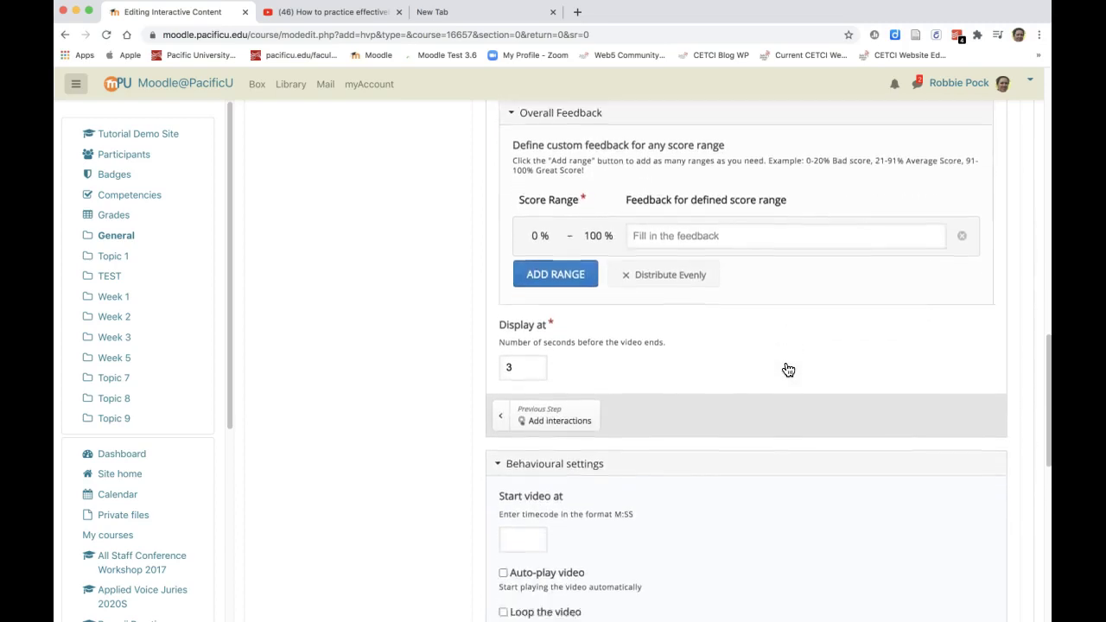
pyautogui.scroll(-4, 787, 370)
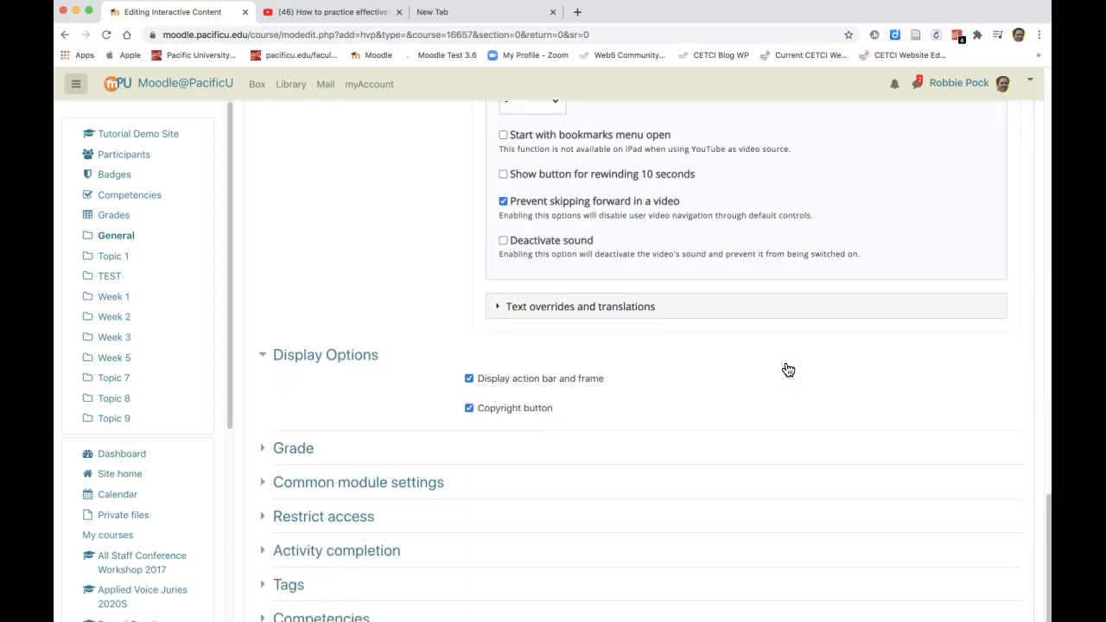
pyautogui.scroll(17, 788, 370)
pyautogui.scroll(14, 788, 370)
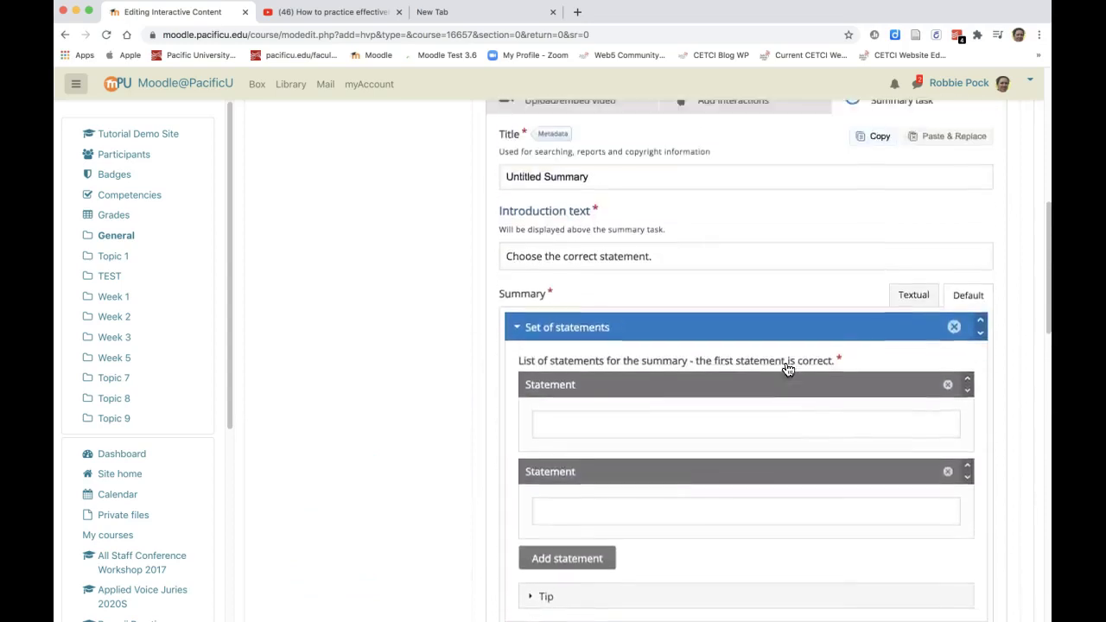
# - Return to the Add interactions stage and jump to the multiple-choice question on the video timeline to preview it
pyautogui.click(717, 434)
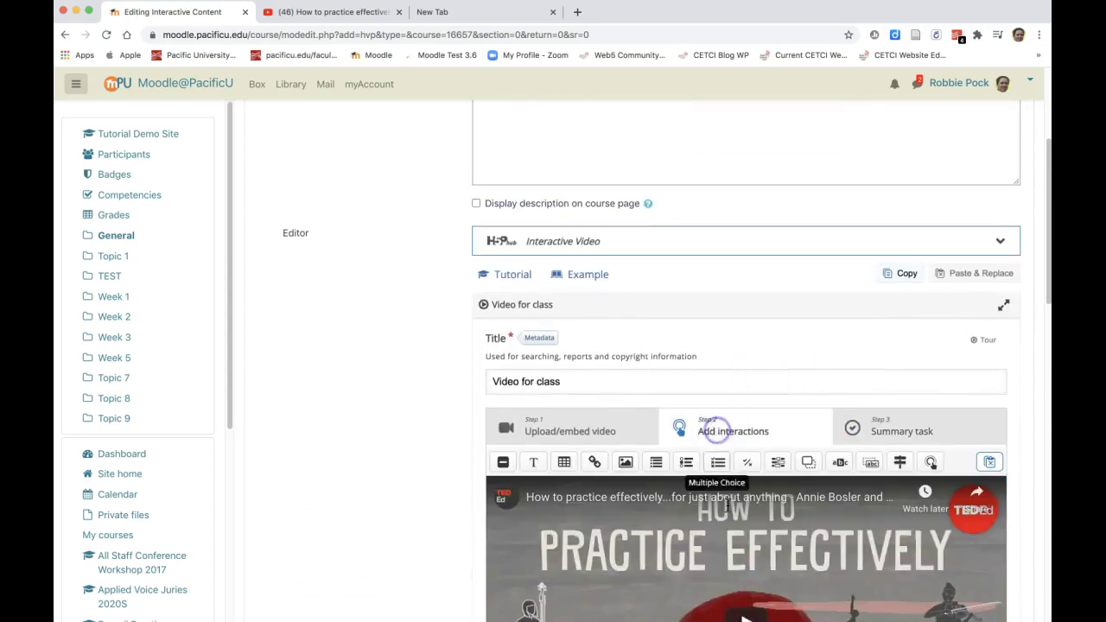
pyautogui.scroll(-17, 735, 557)
pyautogui.scroll(-9, 738, 579)
pyautogui.scroll(15, 738, 579)
pyautogui.click(820, 399)
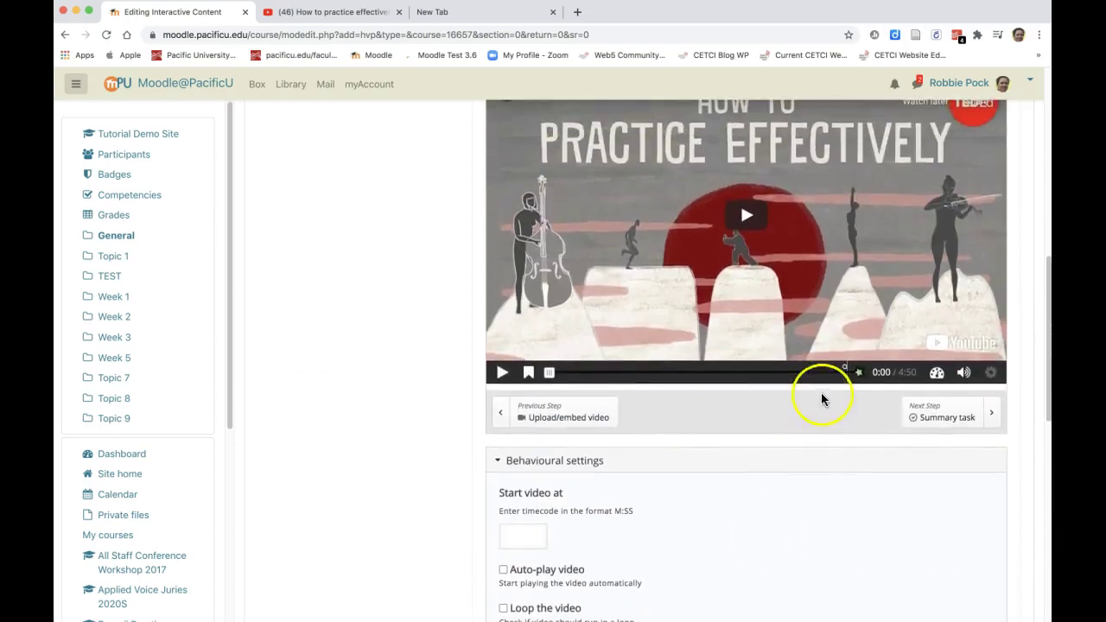
pyautogui.click(845, 371)
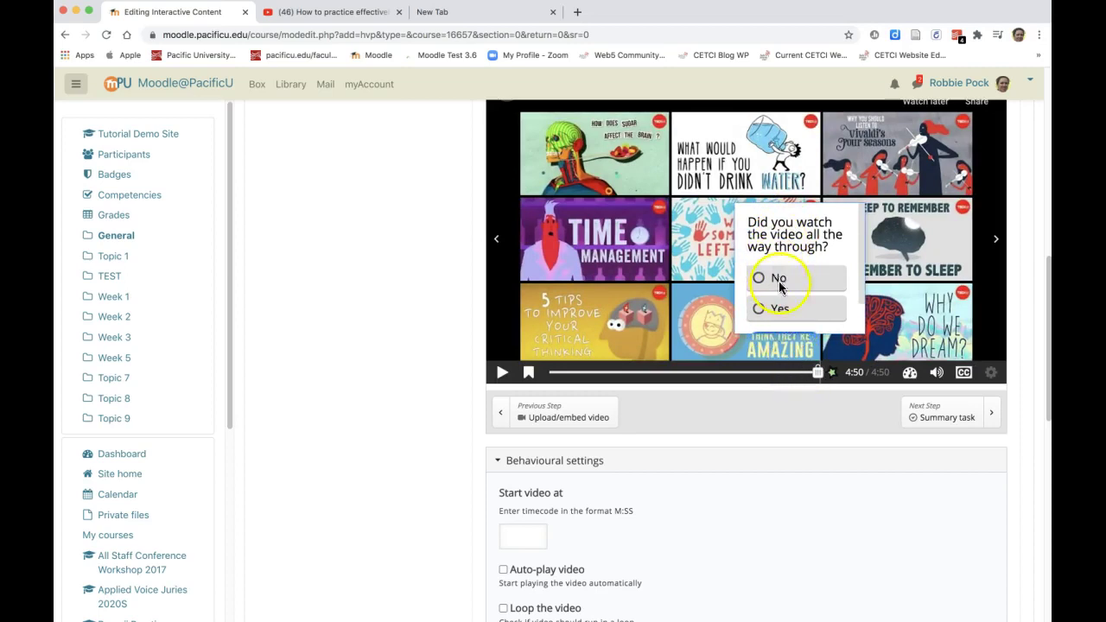
# - Move the question poster up and left, nearer the centre of the video frame, and open it for editing
pyautogui.scroll(5, 783, 403)
pyautogui.scroll(-2, 755, 447)
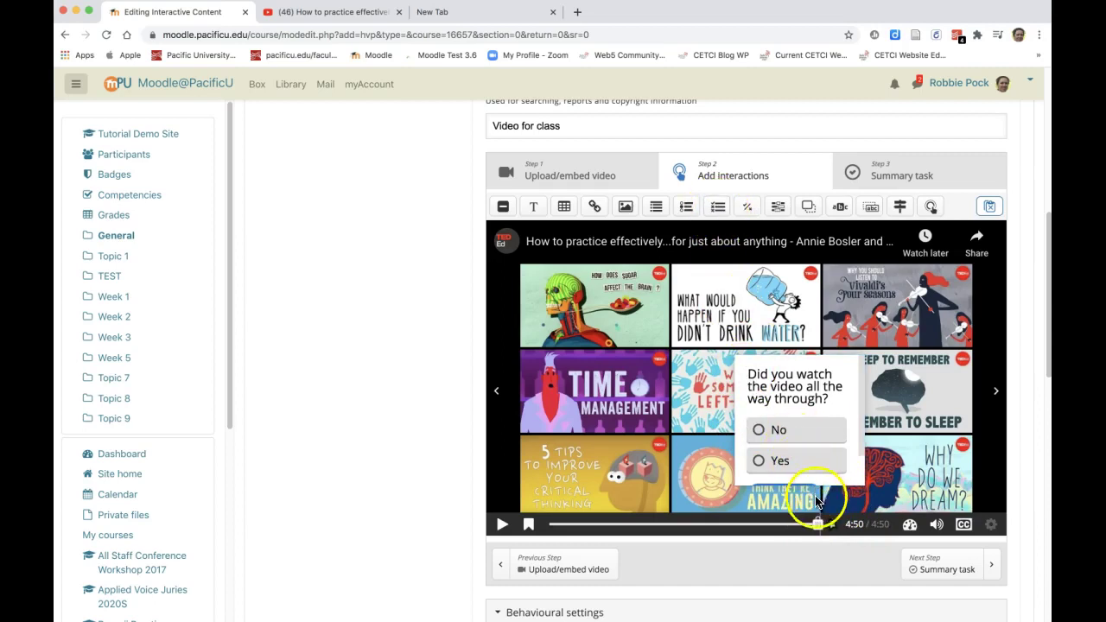
pyautogui.moveTo(859, 413); pyautogui.dragTo(815, 371)
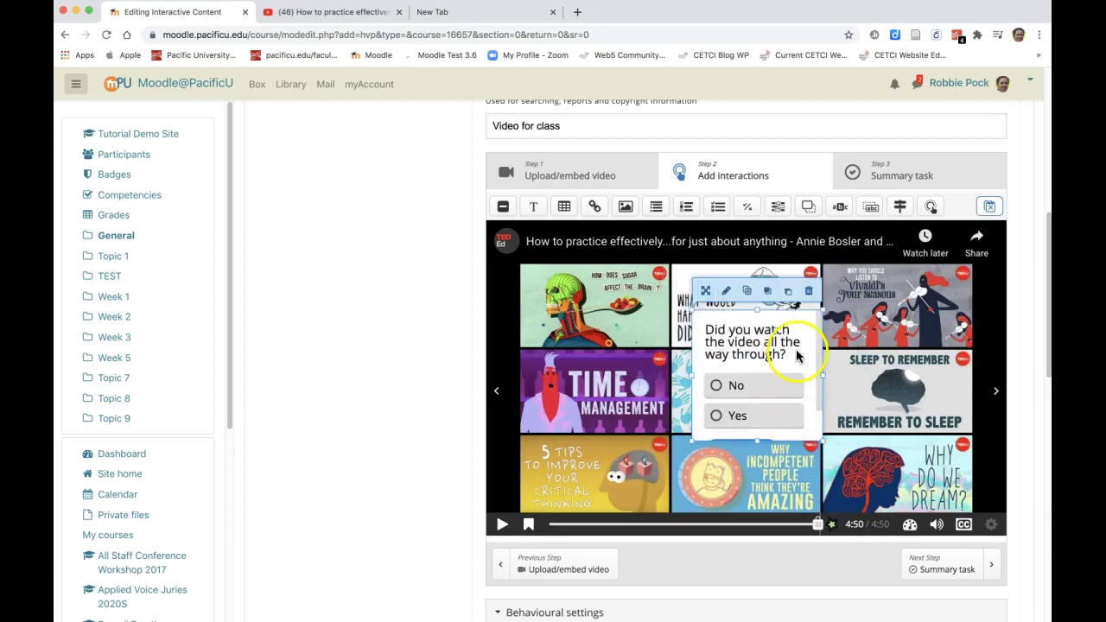
pyautogui.click(726, 292)
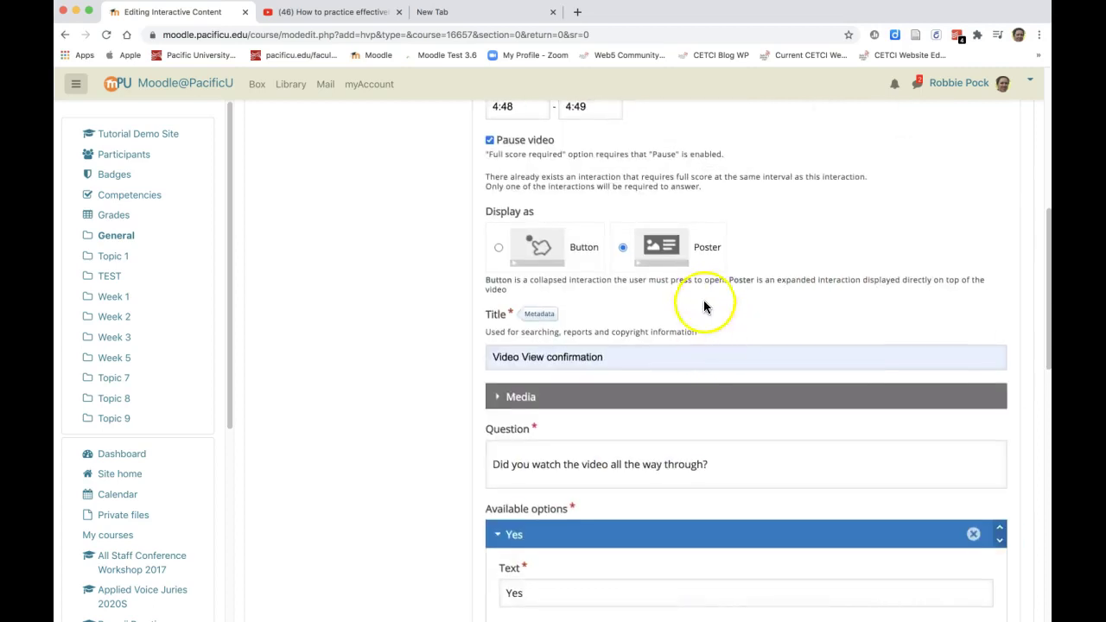
# - In the question's behavioural settings, disable the Retry button and the Show Solution button
pyautogui.scroll(-10, 697, 312)
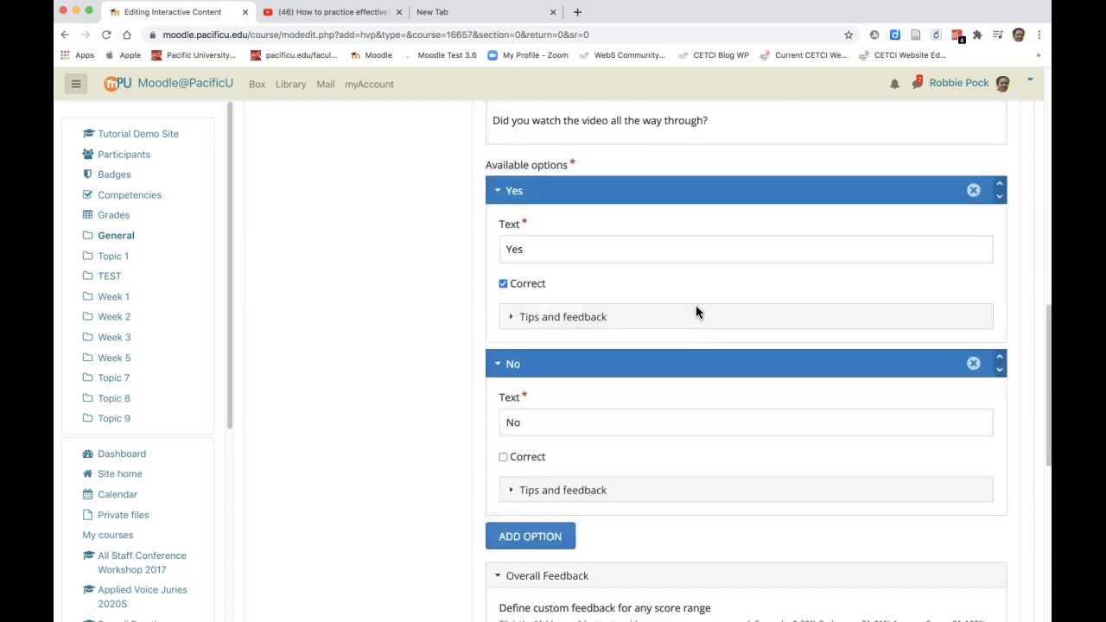
pyautogui.scroll(-1, 695, 305)
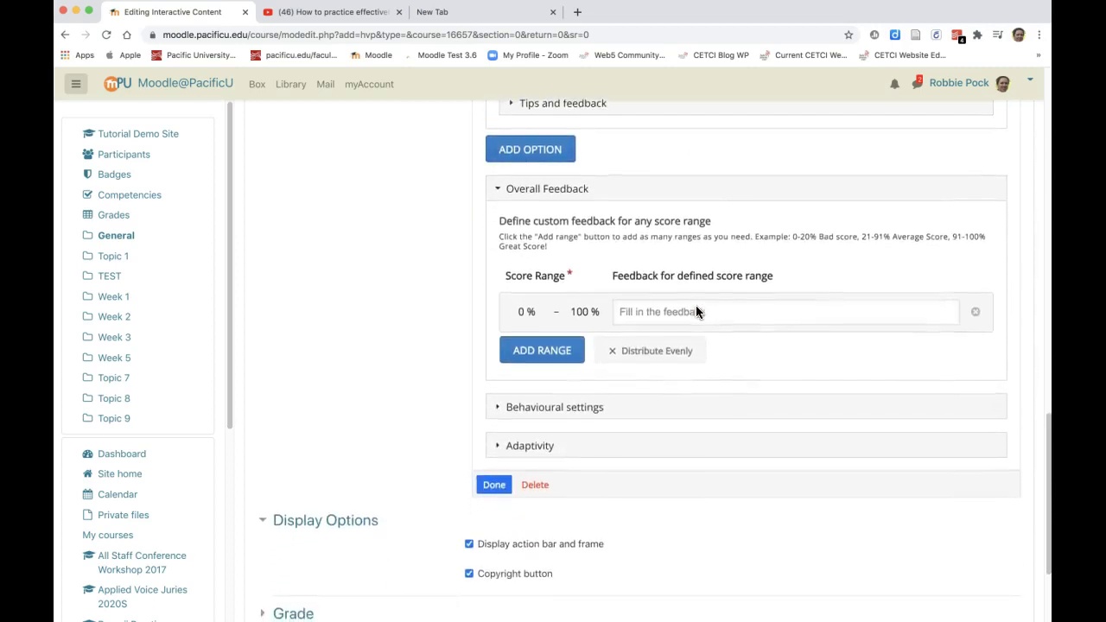
pyautogui.click(555, 407)
pyautogui.scroll(-7, 662, 451)
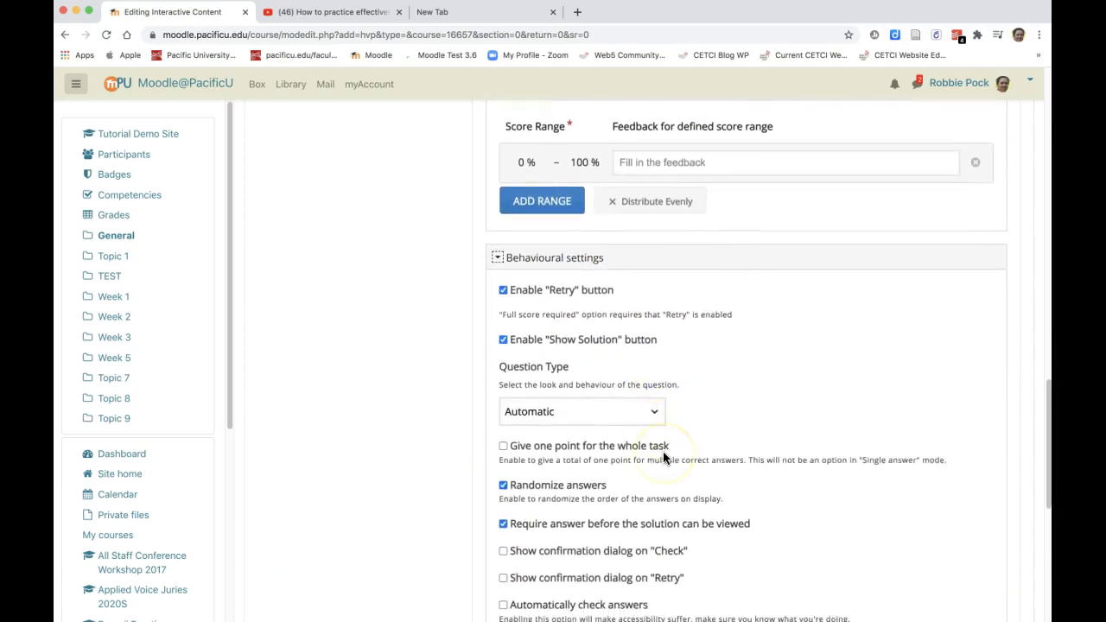
pyautogui.scroll(3, 663, 451)
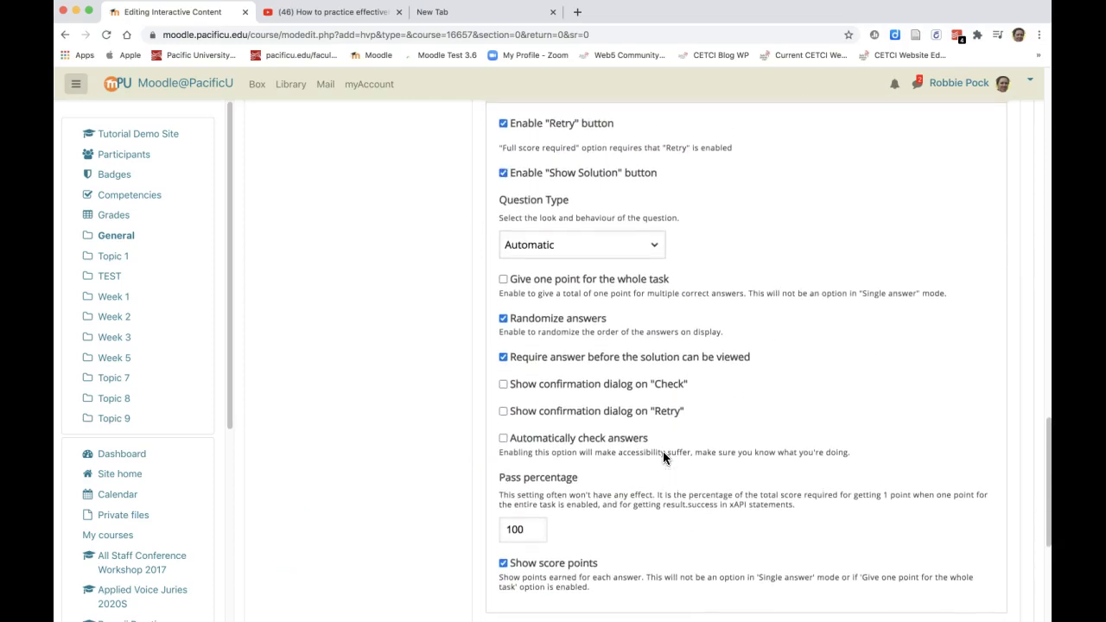
pyautogui.scroll(3, 663, 451)
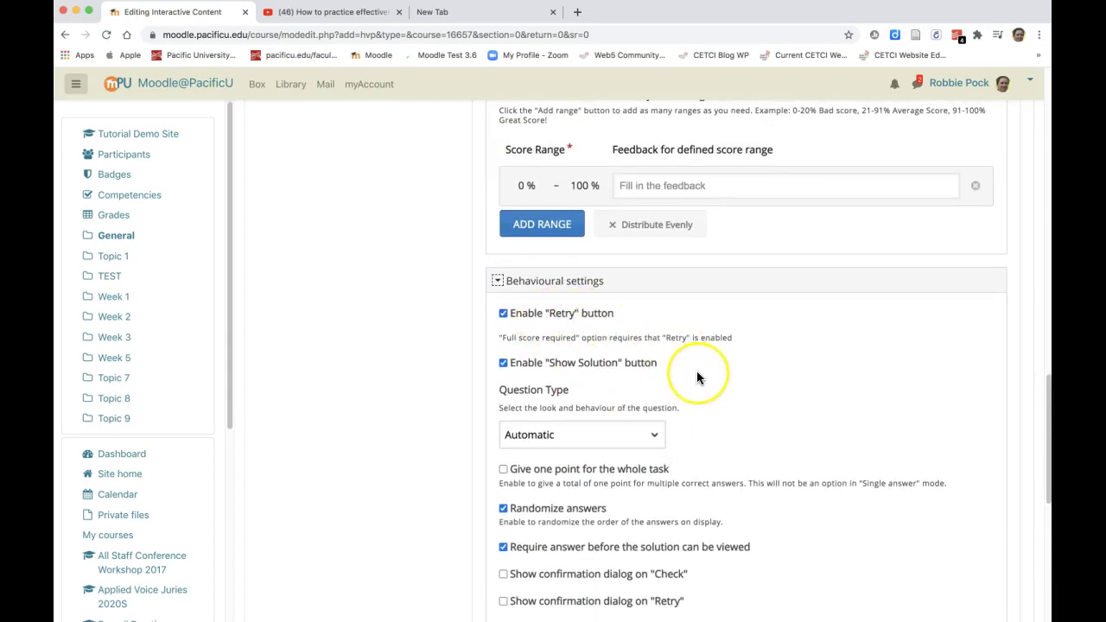
pyautogui.scroll(-2, 697, 371)
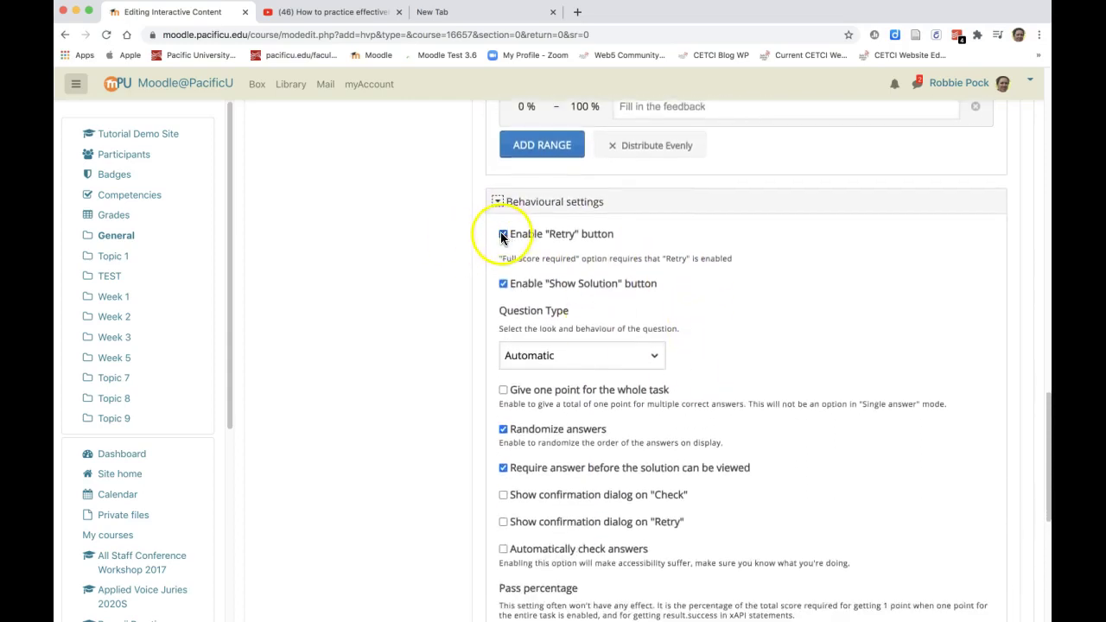
pyautogui.click(501, 234)
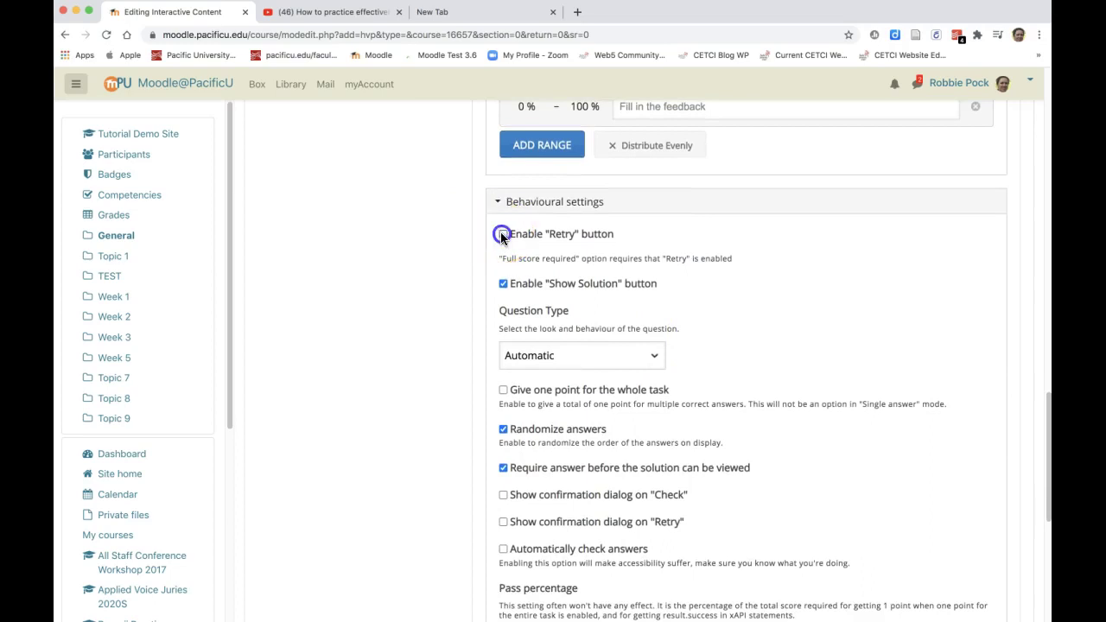
pyautogui.click(502, 286)
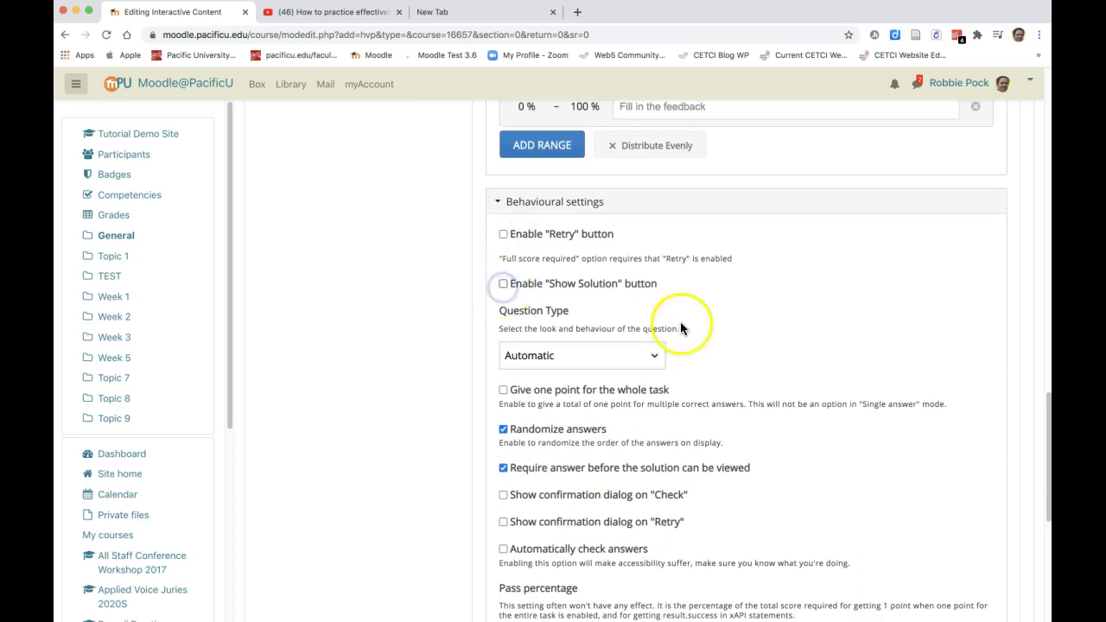
# - Turn off Randomize answers for the multiple-choice question
pyautogui.scroll(-5, 694, 333)
pyautogui.click(478, 179)
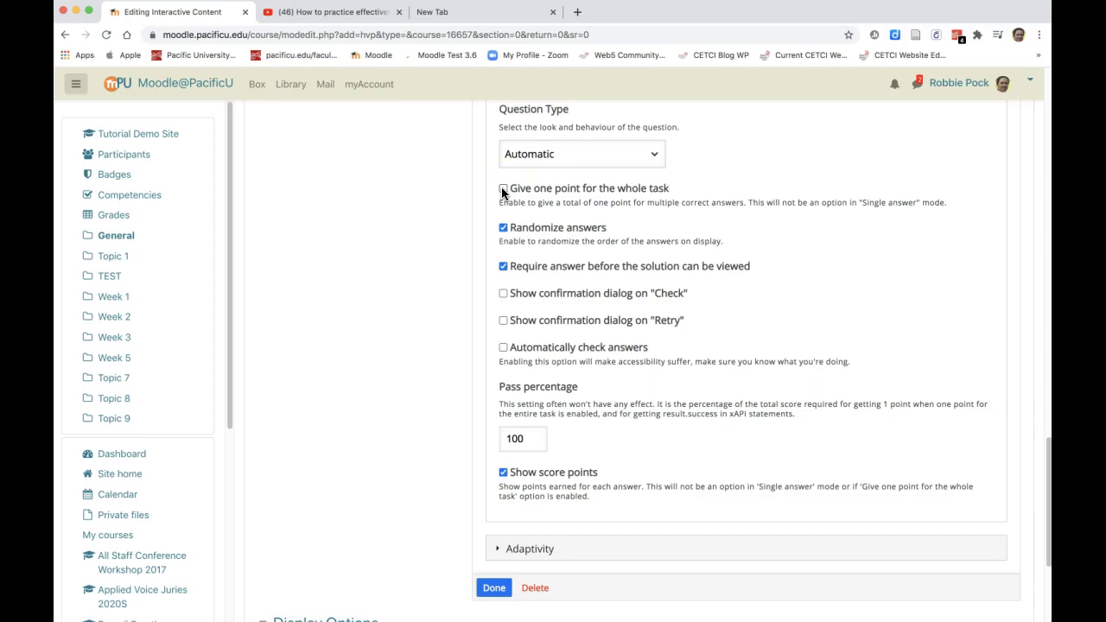
pyautogui.scroll(-2, 502, 190)
pyautogui.click(502, 166)
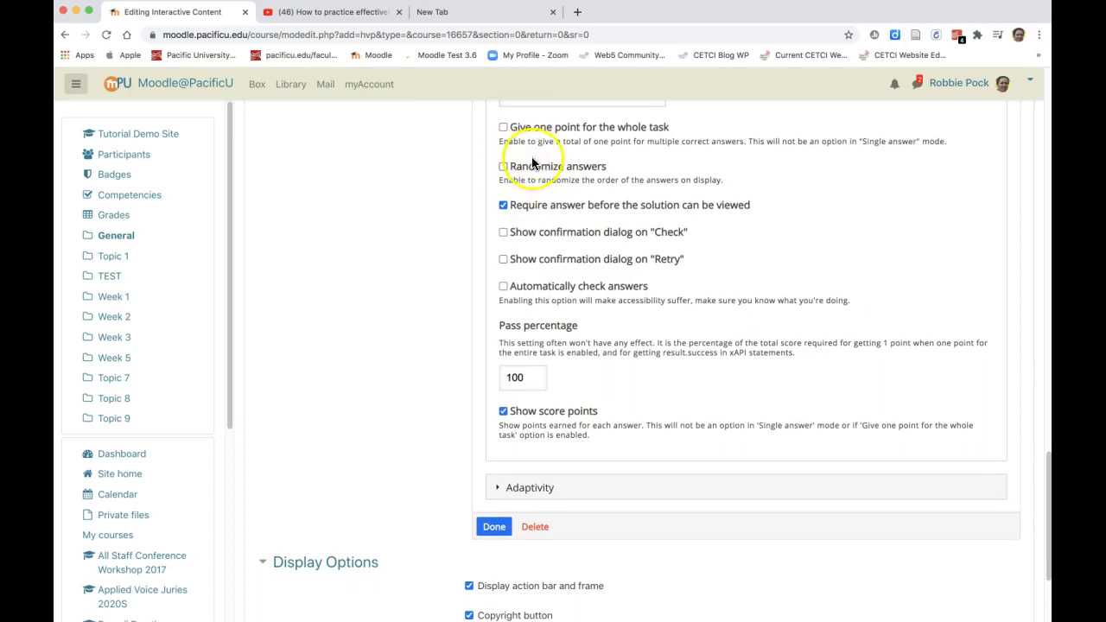
# - Review the question's Adaptivity settings and finish editing the multiple-choice question
pyautogui.scroll(-5, 583, 209)
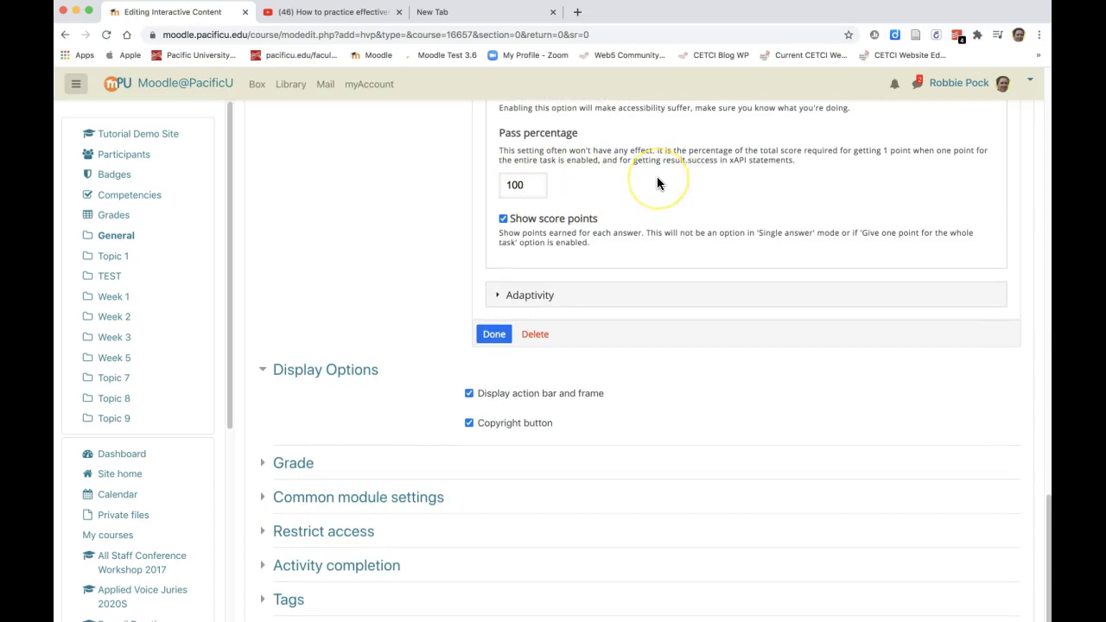
pyautogui.scroll(-3, 656, 184)
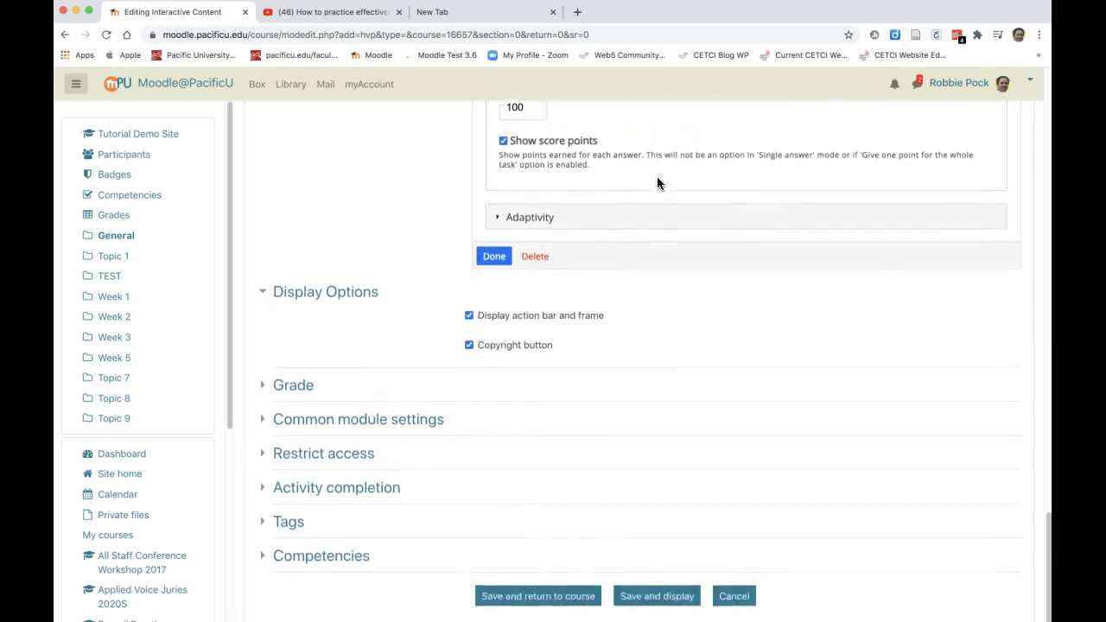
pyautogui.click(508, 193)
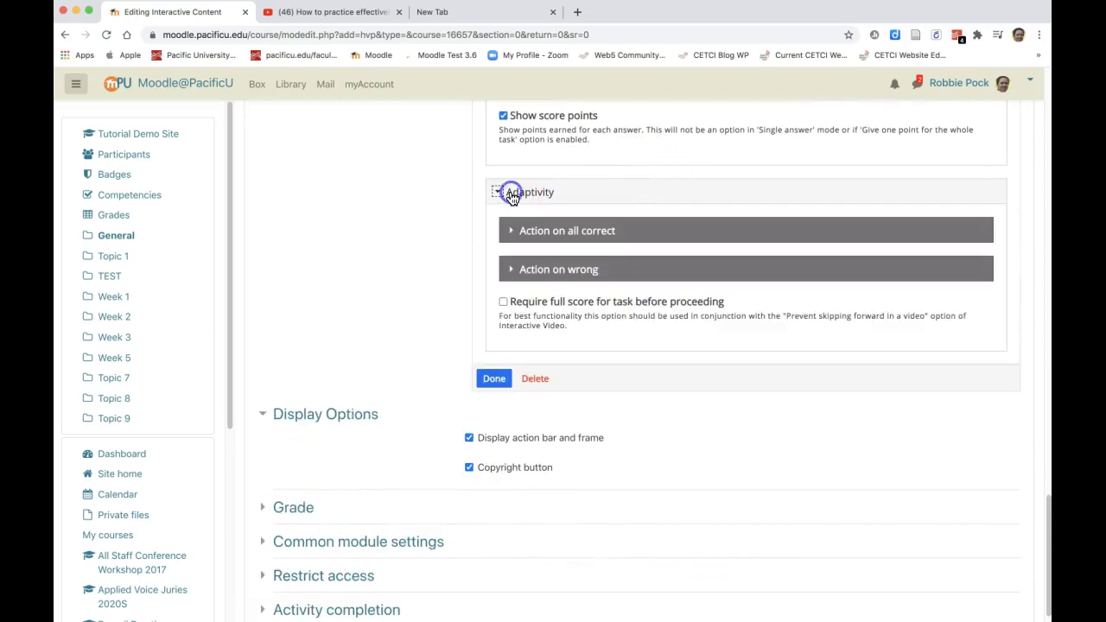
pyautogui.scroll(-3, 625, 303)
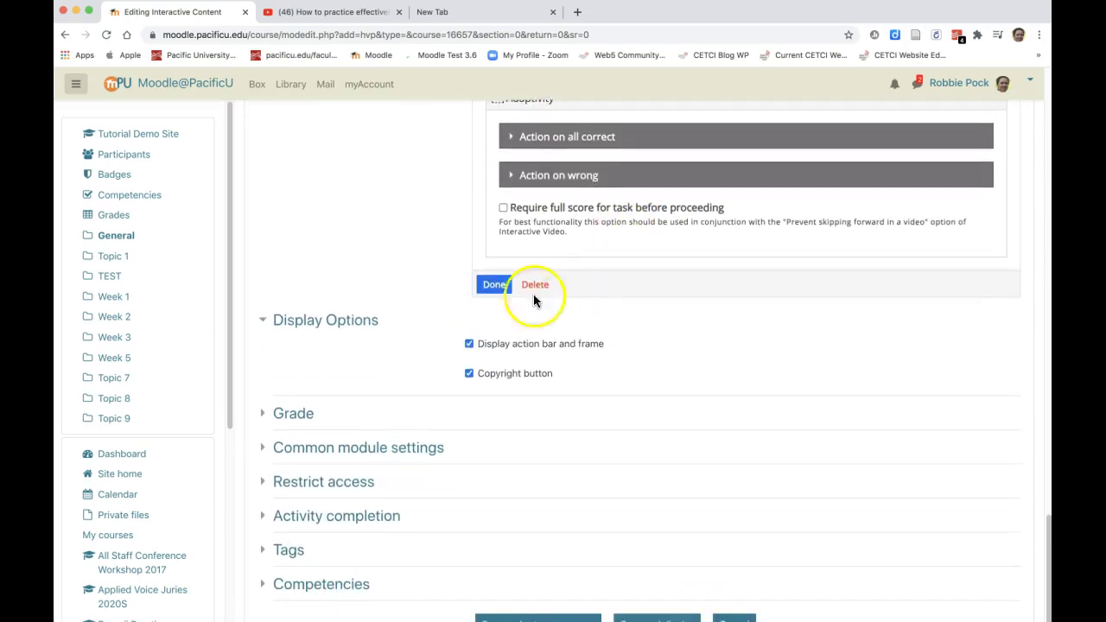
pyautogui.click(492, 287)
pyautogui.click(577, 436)
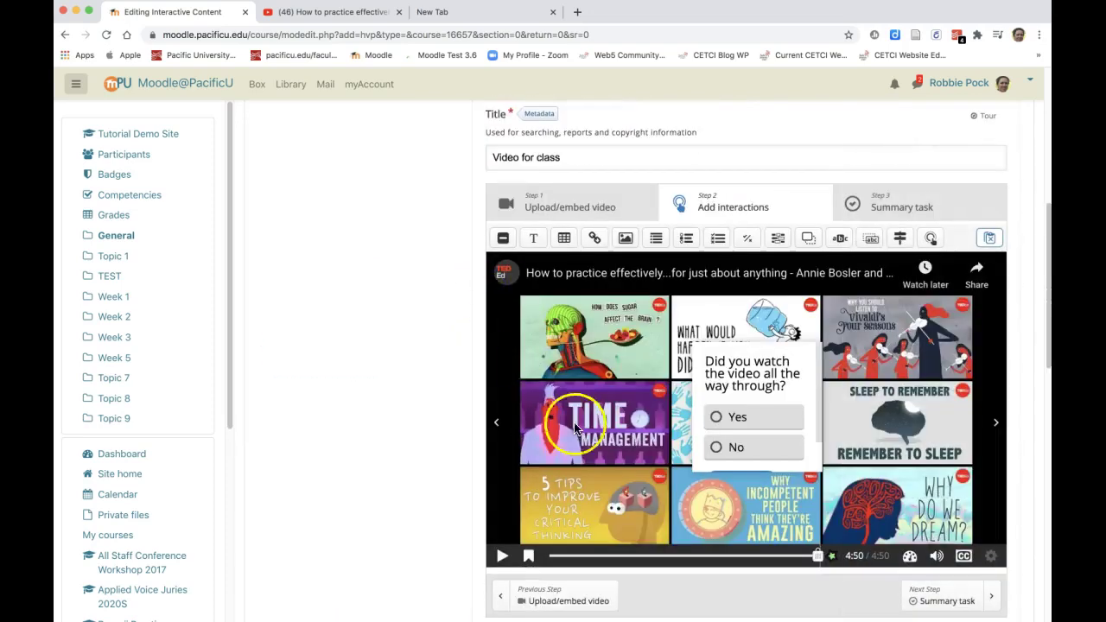
# - Review the activity's grade category and maximum grade settings, and save and display the activity
pyautogui.scroll(-8, 578, 439)
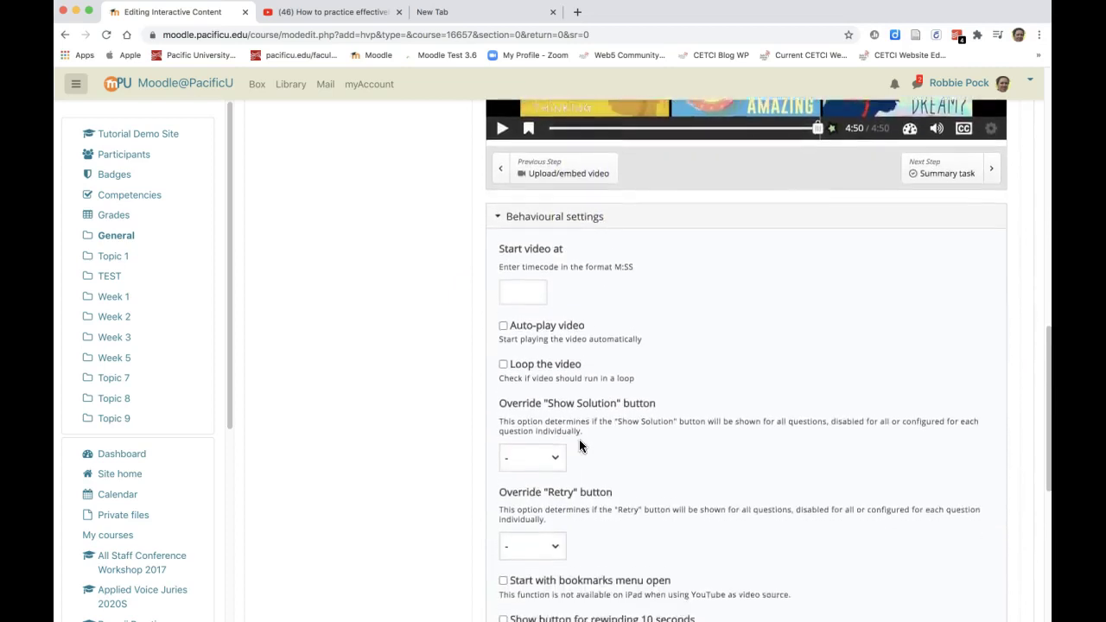
pyautogui.scroll(-3, 579, 439)
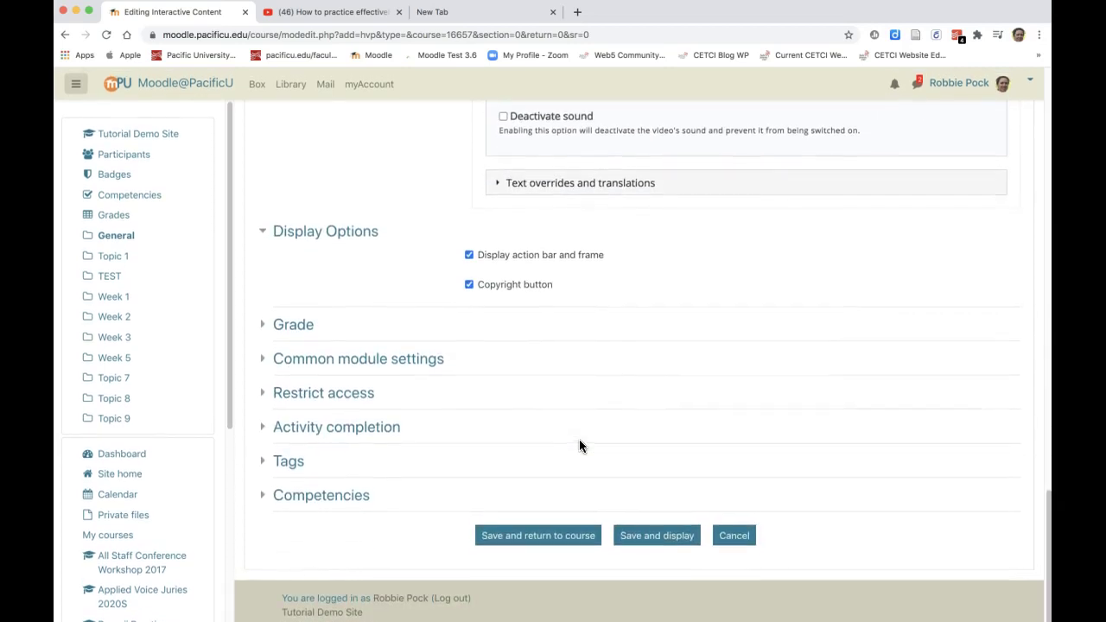
pyautogui.click(289, 327)
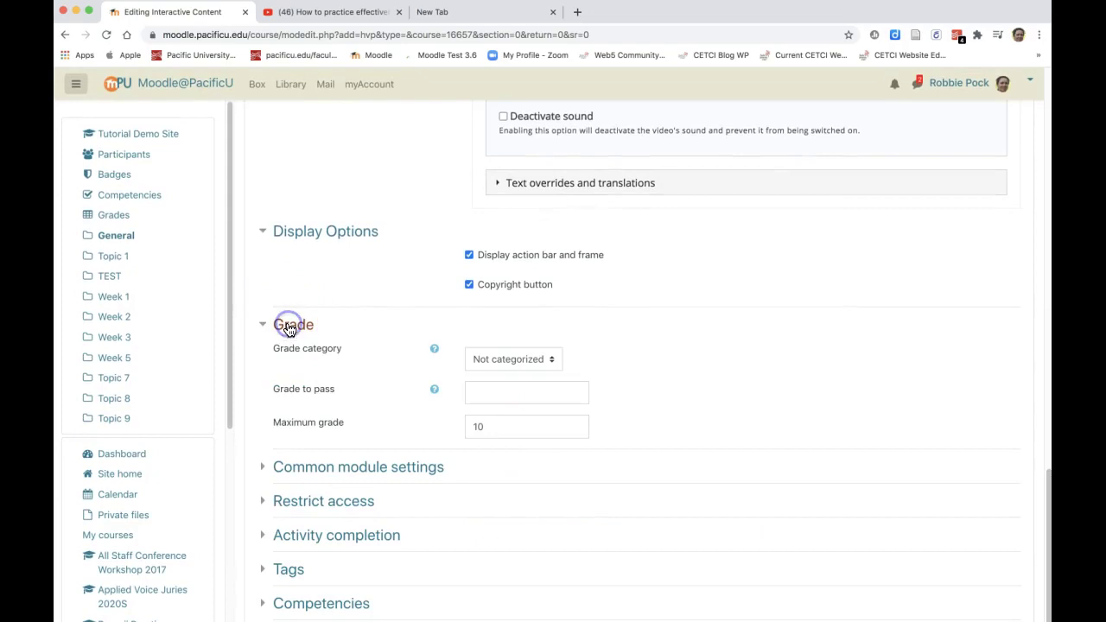
pyautogui.scroll(-2, 324, 381)
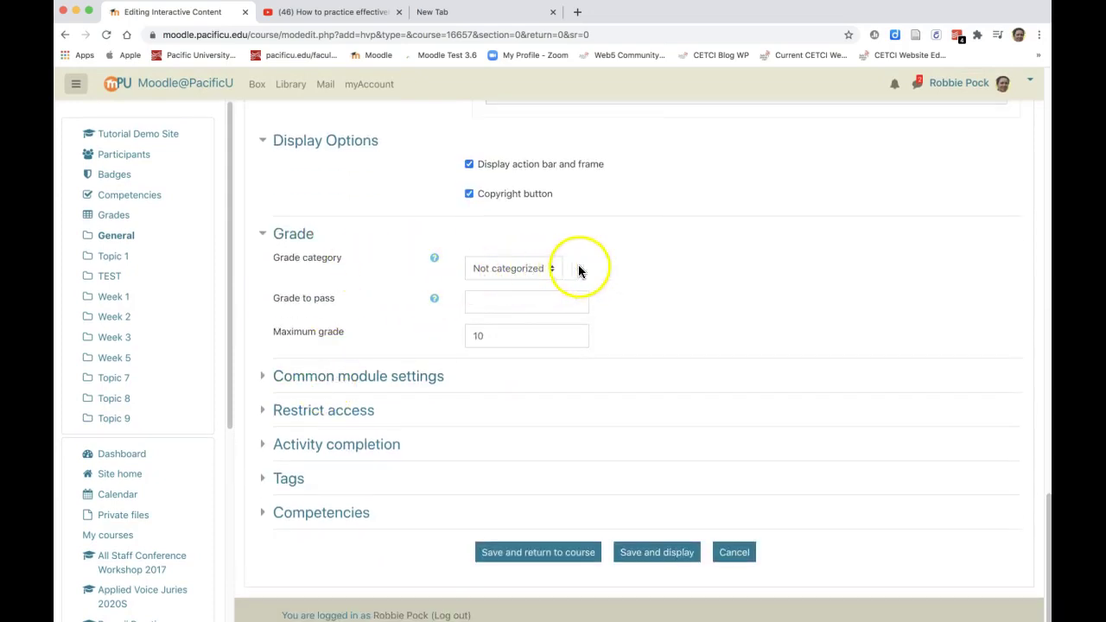
pyautogui.click(549, 270)
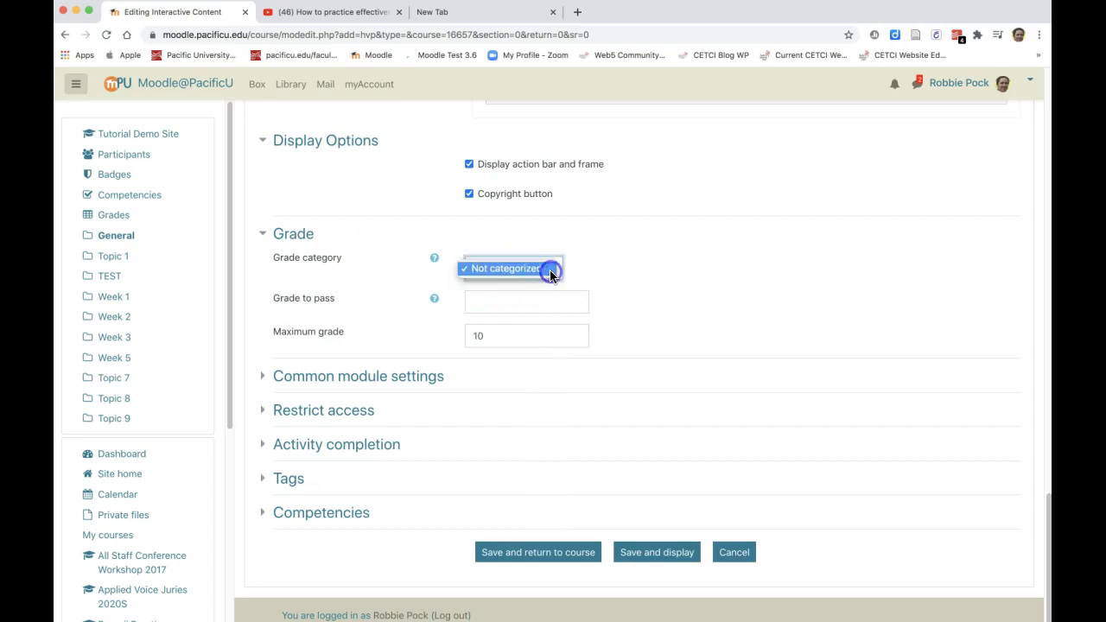
pyautogui.click(564, 273)
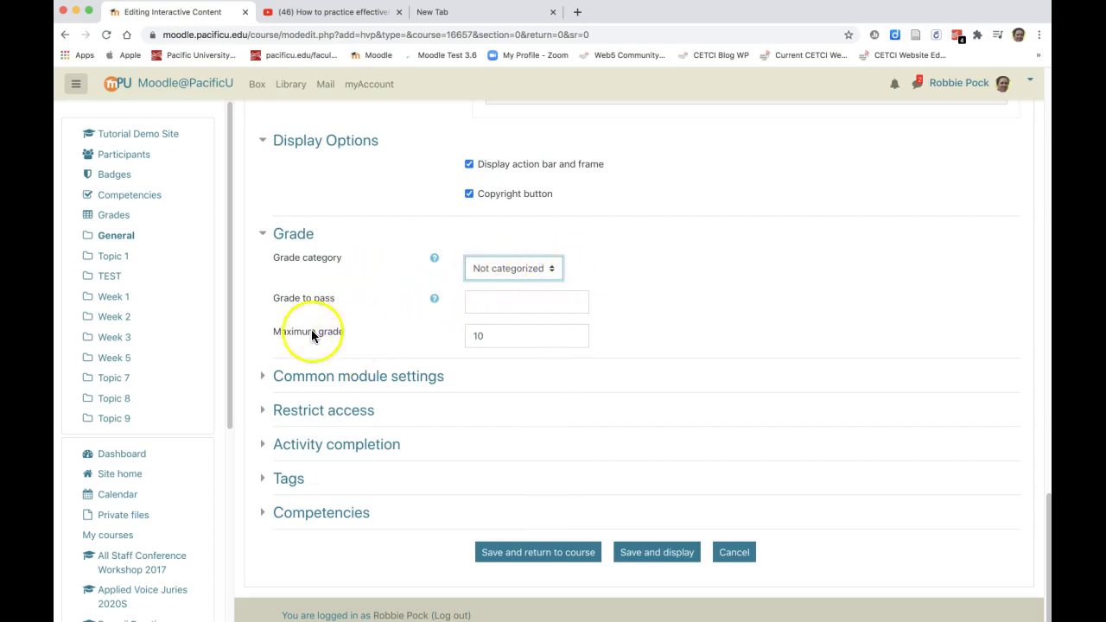
pyautogui.click(486, 336)
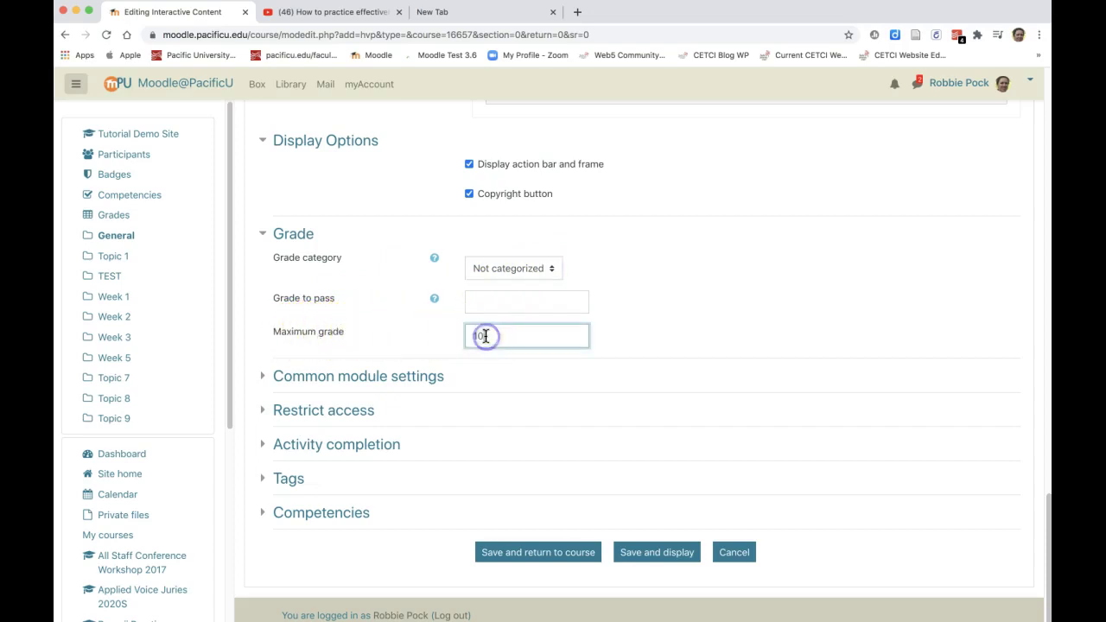
pyautogui.scroll(-1, 499, 336)
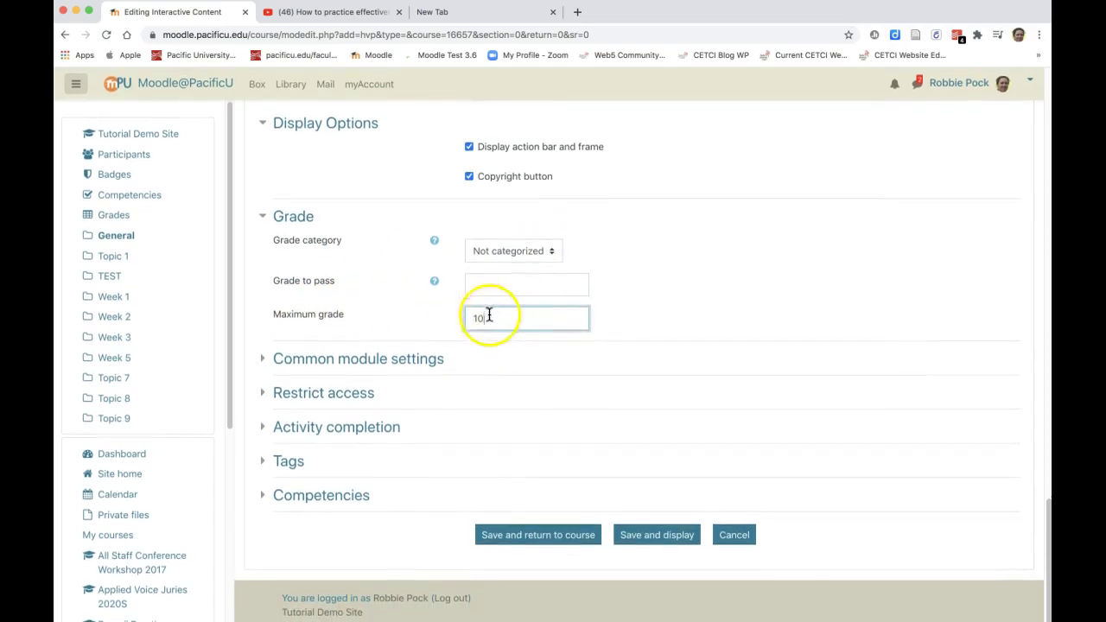
pyautogui.doubleClick(501, 319)
pyautogui.click(660, 537)
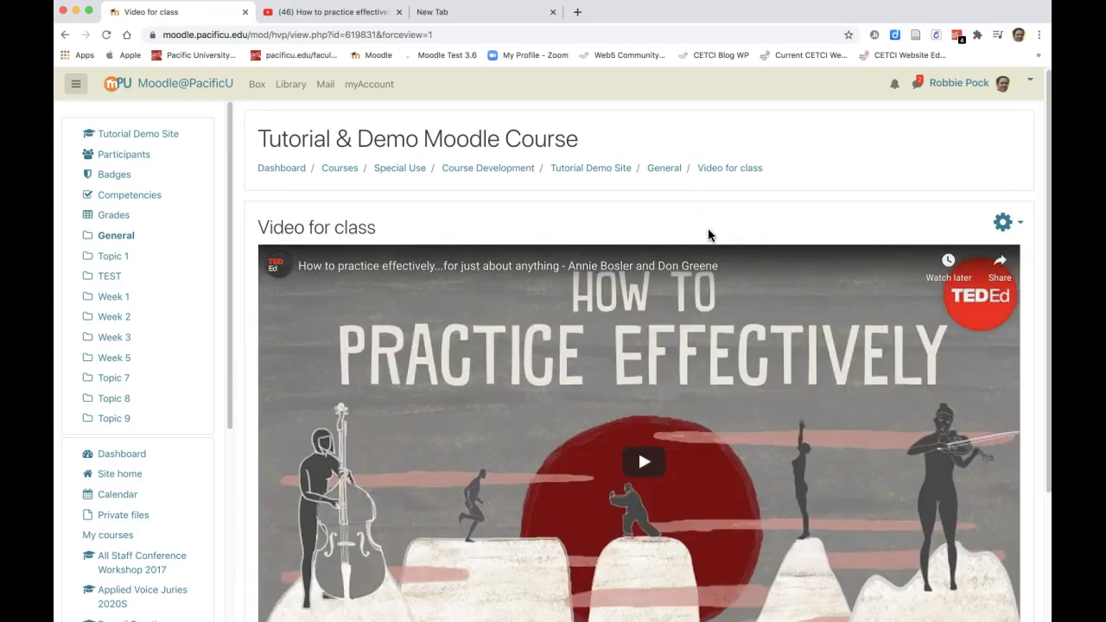
# - Play the saved interactive video to preview it, and dismiss the More videos overlay
pyautogui.click(694, 445)
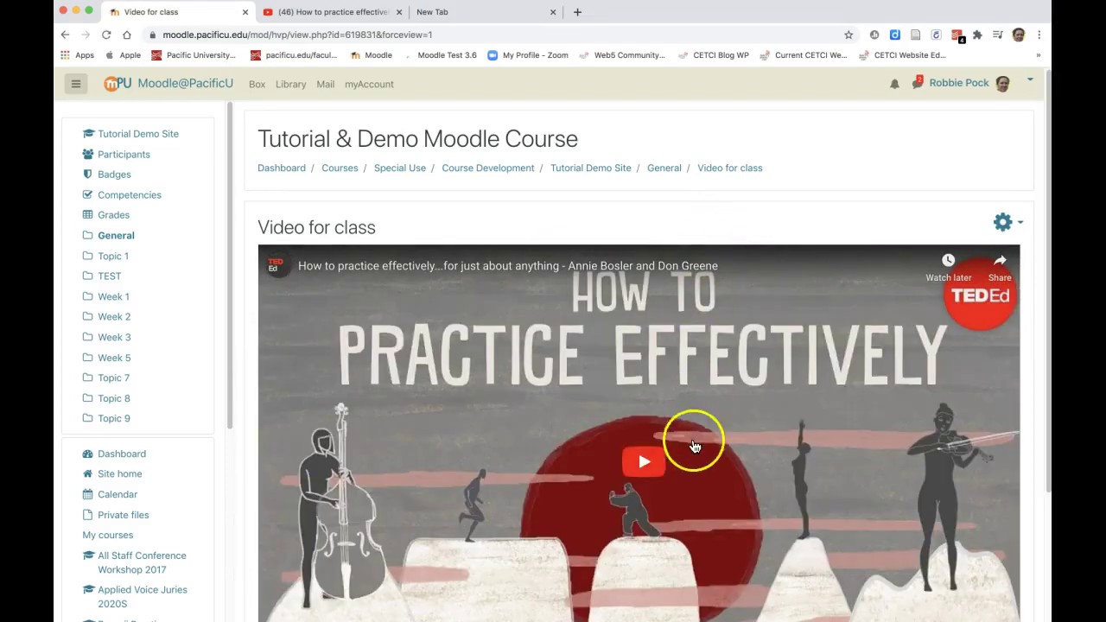
pyautogui.scroll(-3, 674, 449)
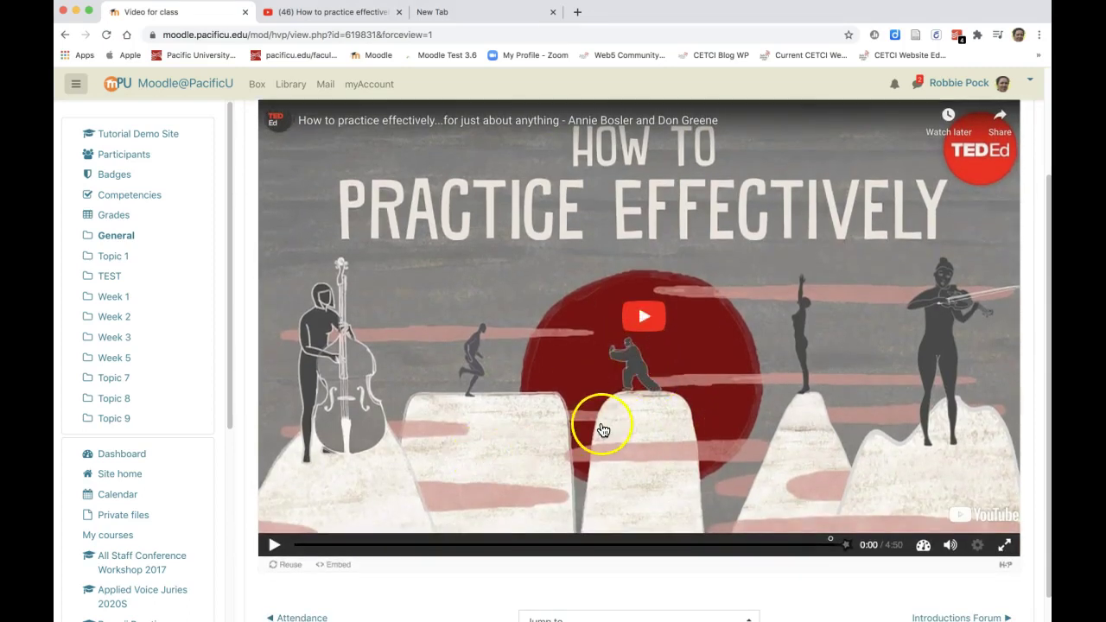
pyautogui.scroll(-1, 602, 430)
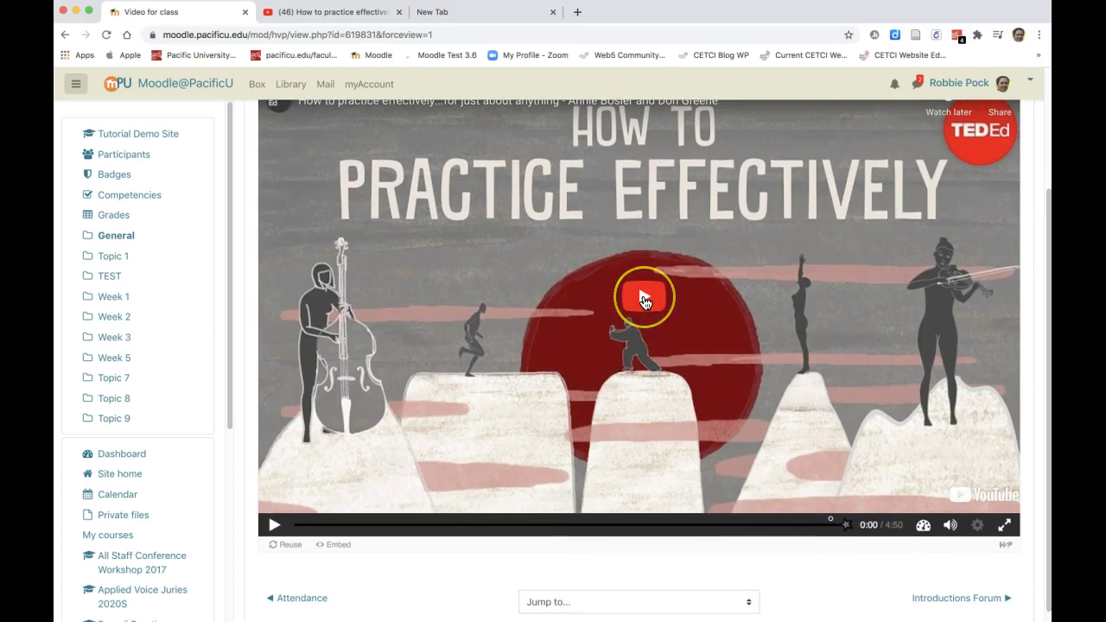
pyautogui.click(644, 300)
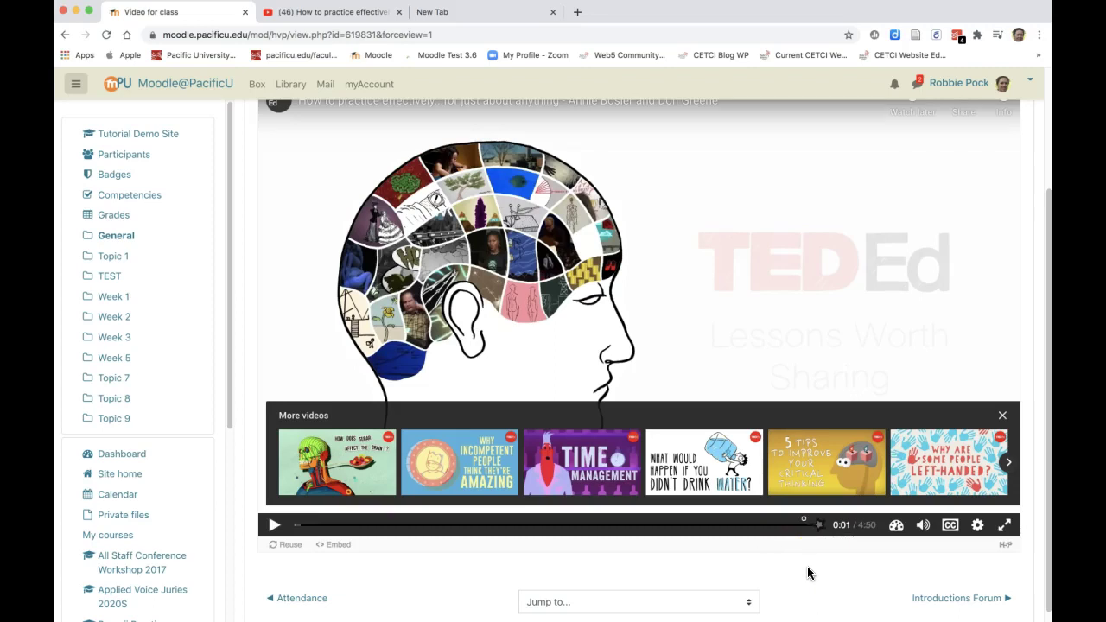
pyautogui.click(1002, 415)
# - Examine the H5P video grade columns in the course's grader report, and return to the Tutorial Demo Site course page
pyautogui.scroll(3, 605, 309)
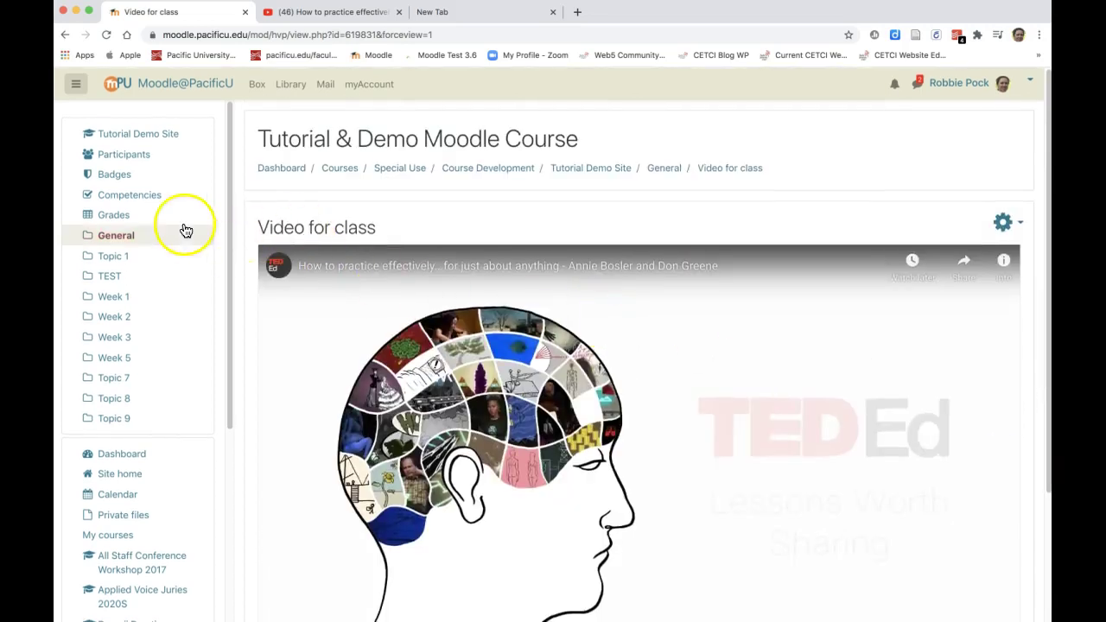
pyautogui.click(104, 216)
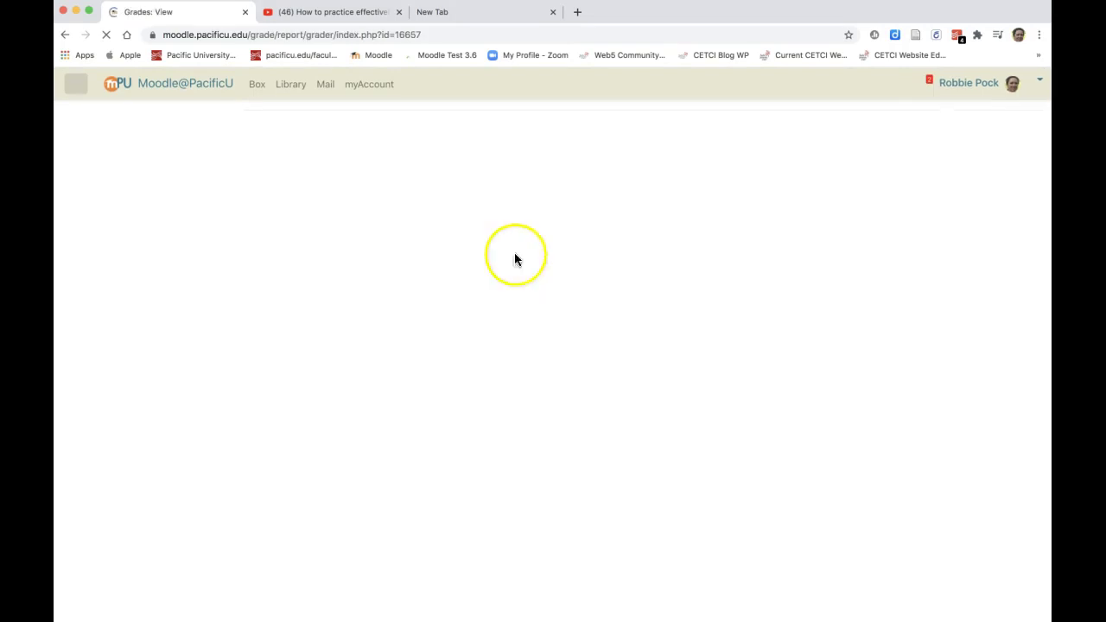
pyautogui.scroll(-1, 424, 276)
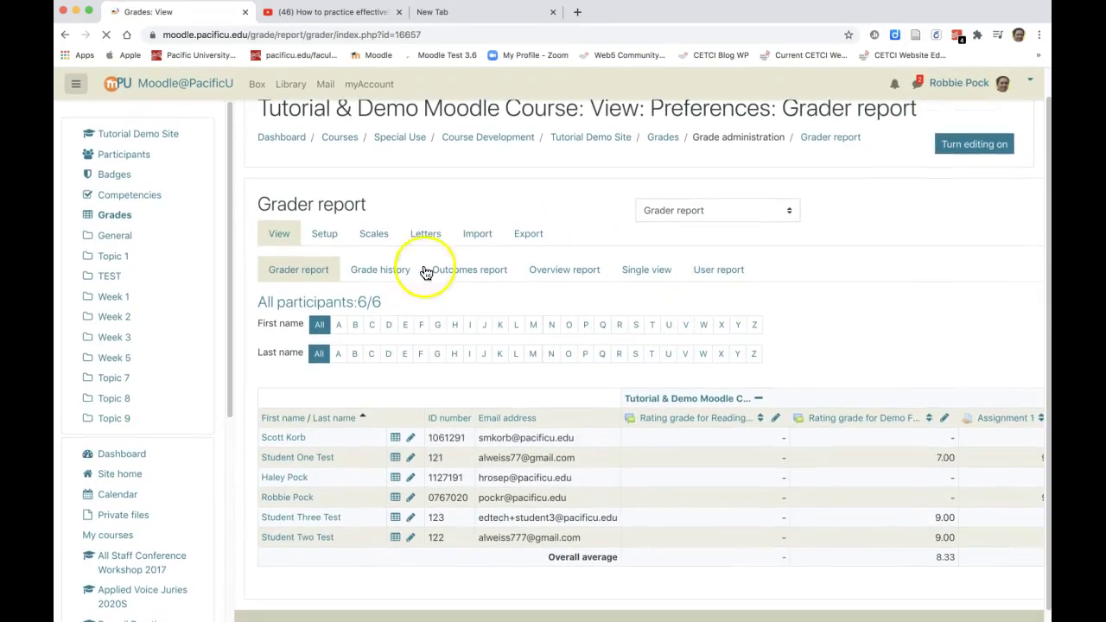
pyautogui.scroll(-1, 370, 398)
pyautogui.scroll(1, 370, 398)
pyautogui.hscroll(1, 715, 459)
pyautogui.hscroll(12, 713, 459)
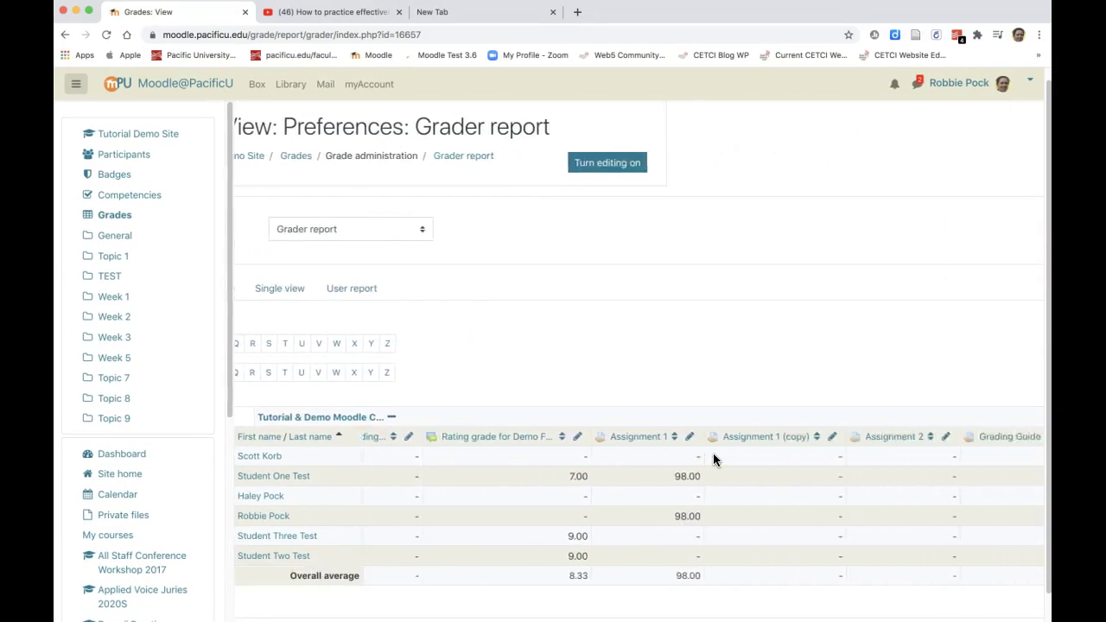
pyautogui.hscroll(15, 712, 453)
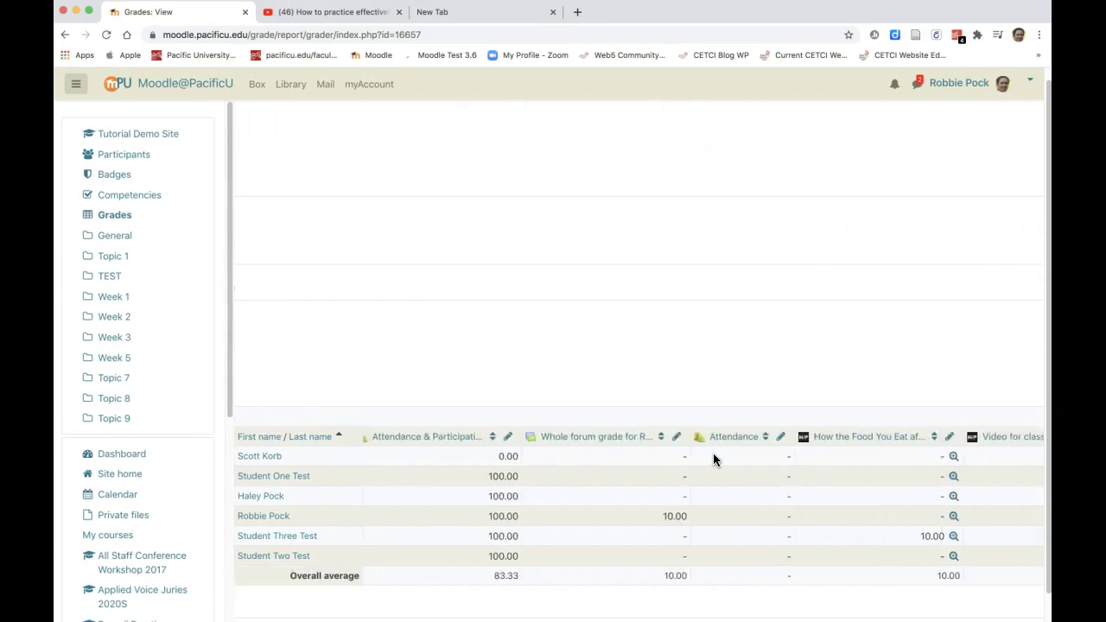
pyautogui.hscroll(1, 825, 443)
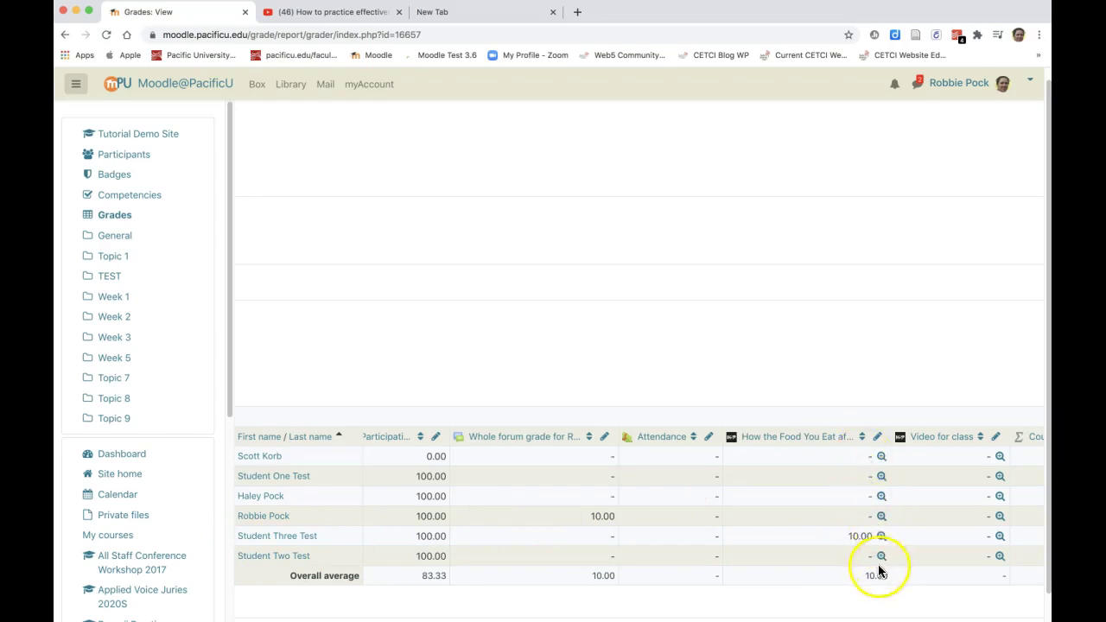
pyautogui.hscroll(2, 860, 540)
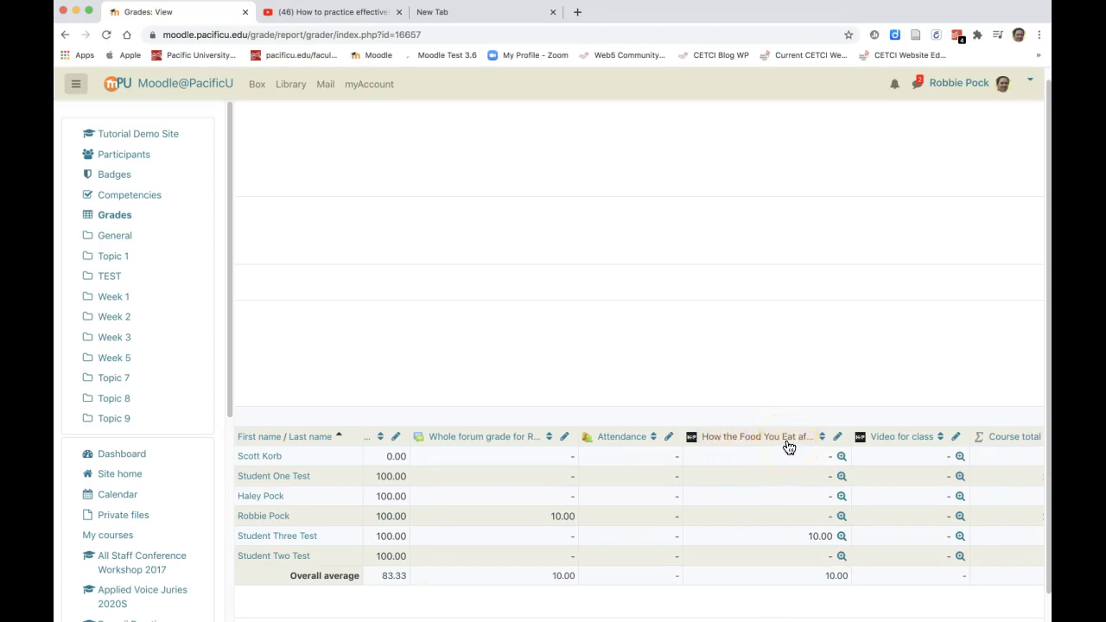
pyautogui.click(810, 536)
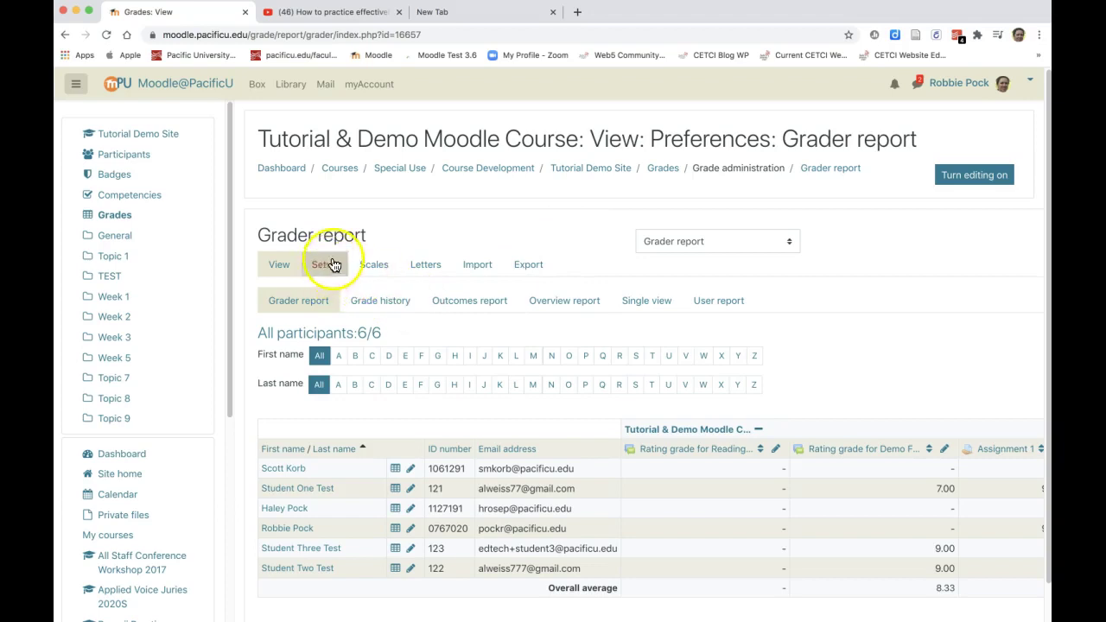
pyautogui.click(614, 170)
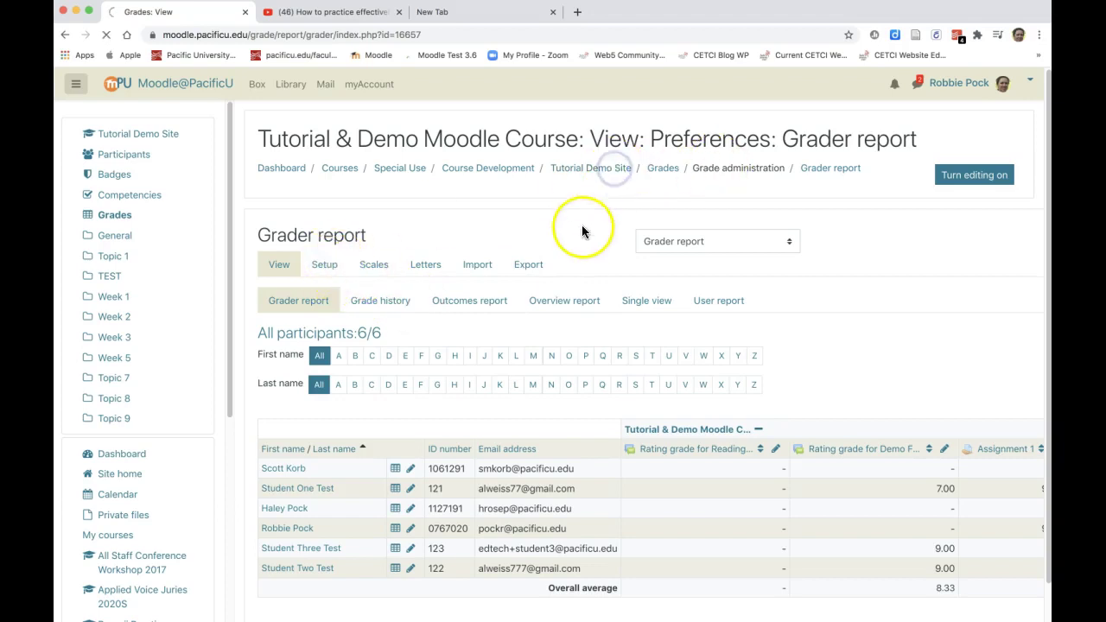